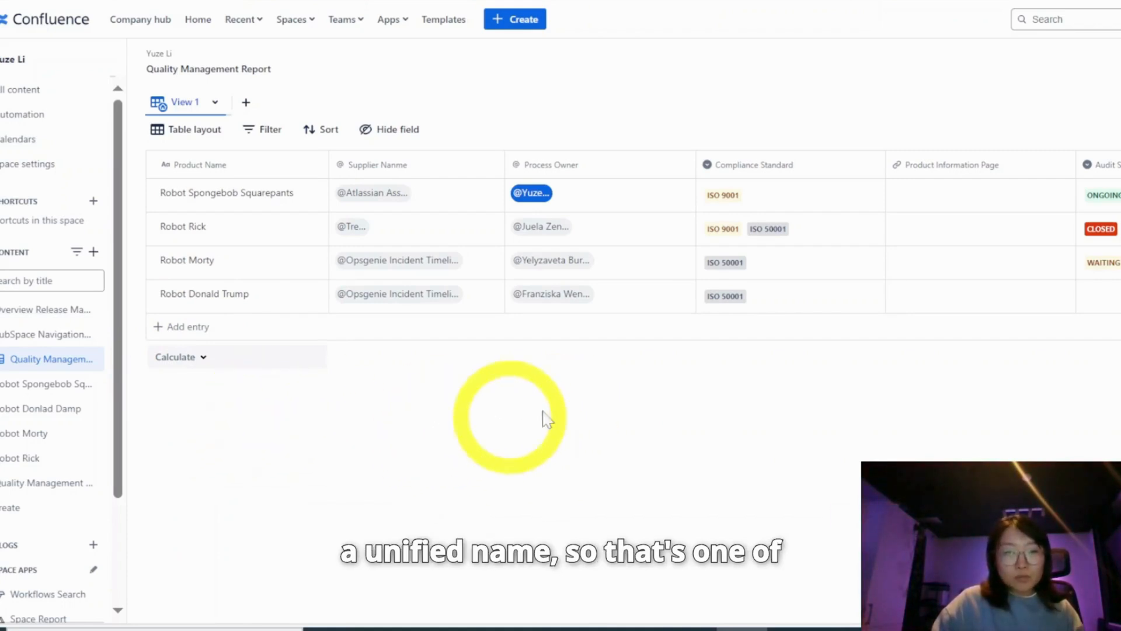
{"action": "left_click", "coordinate": [943, 209]}
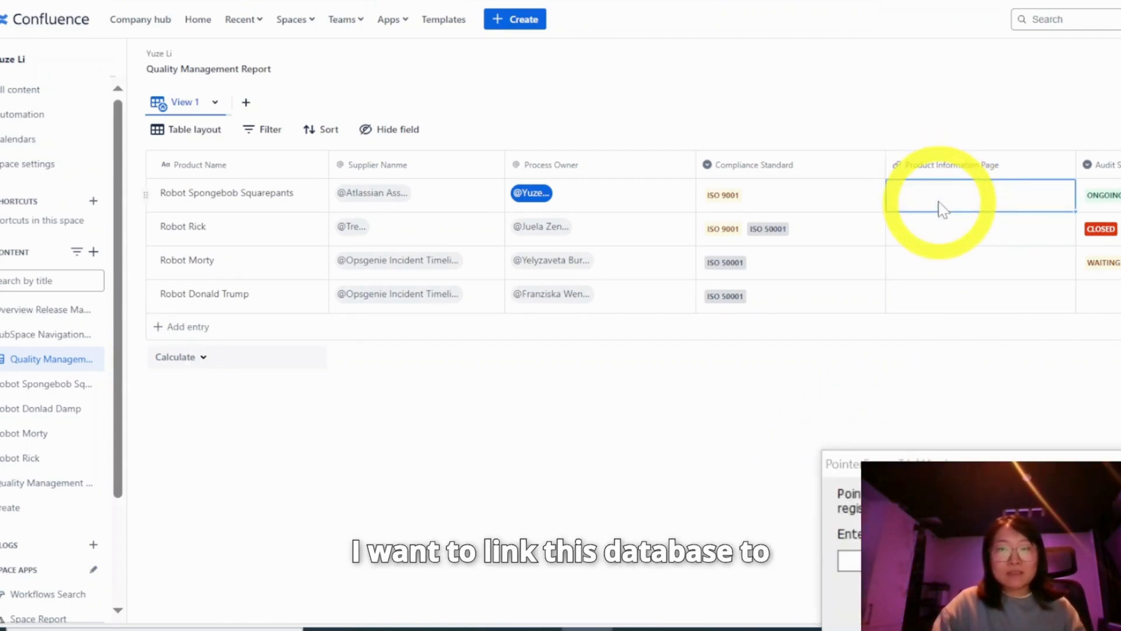
{"action": "left_click", "coordinate": [943, 209]}
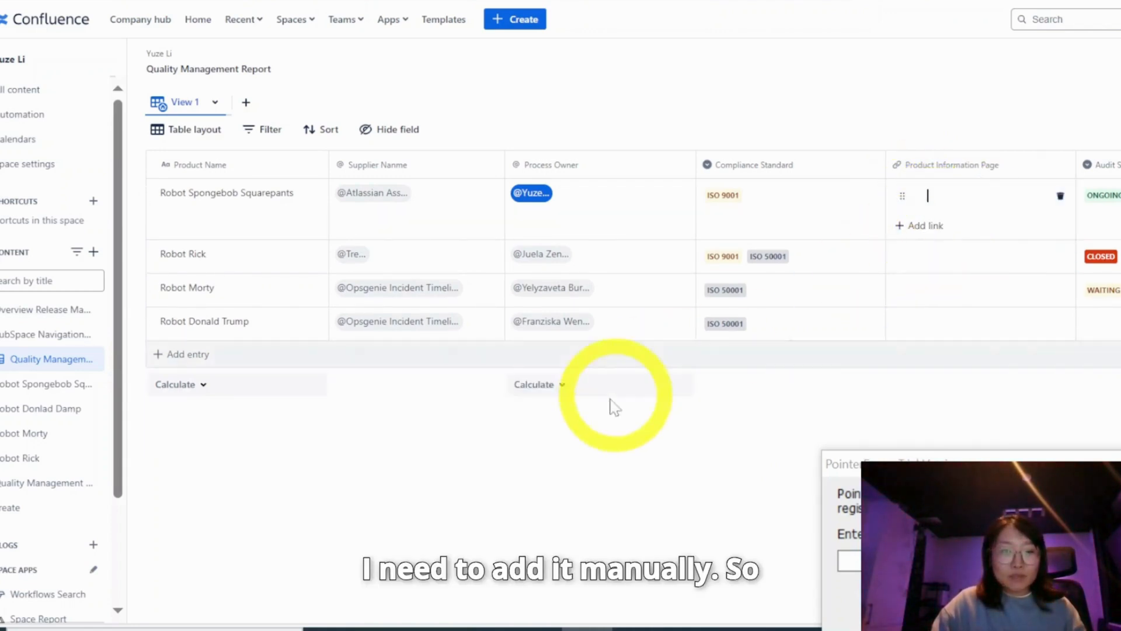
{"action": "left_click", "coordinate": [596, 421]}
{"action": "left_click", "coordinate": [313, 394]}
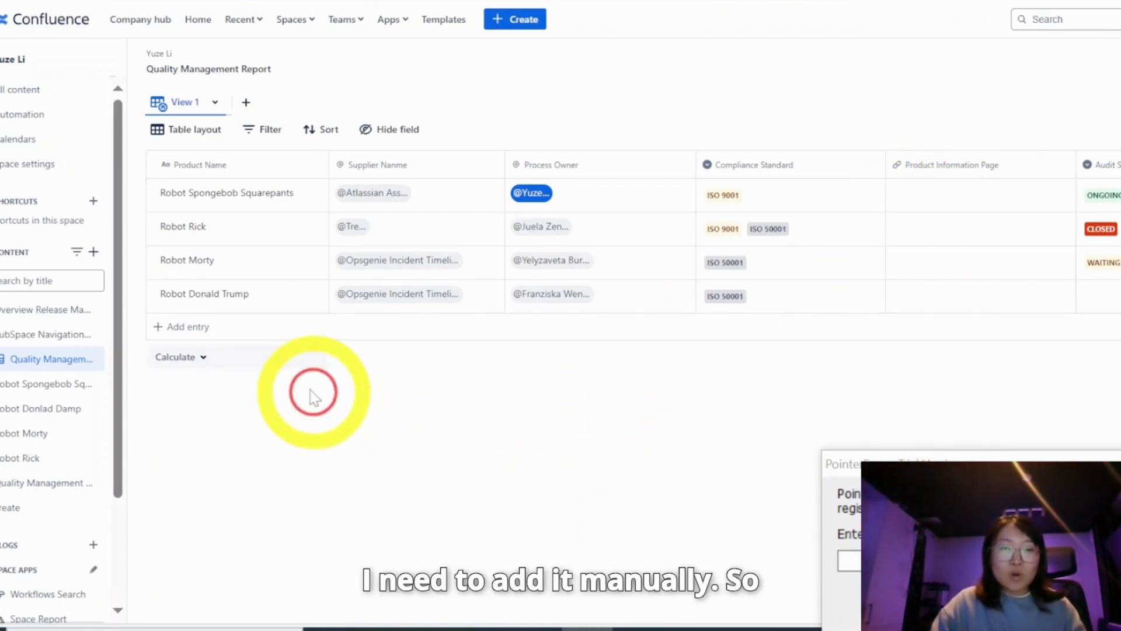
{"action": "left_click", "coordinate": [176, 334]}
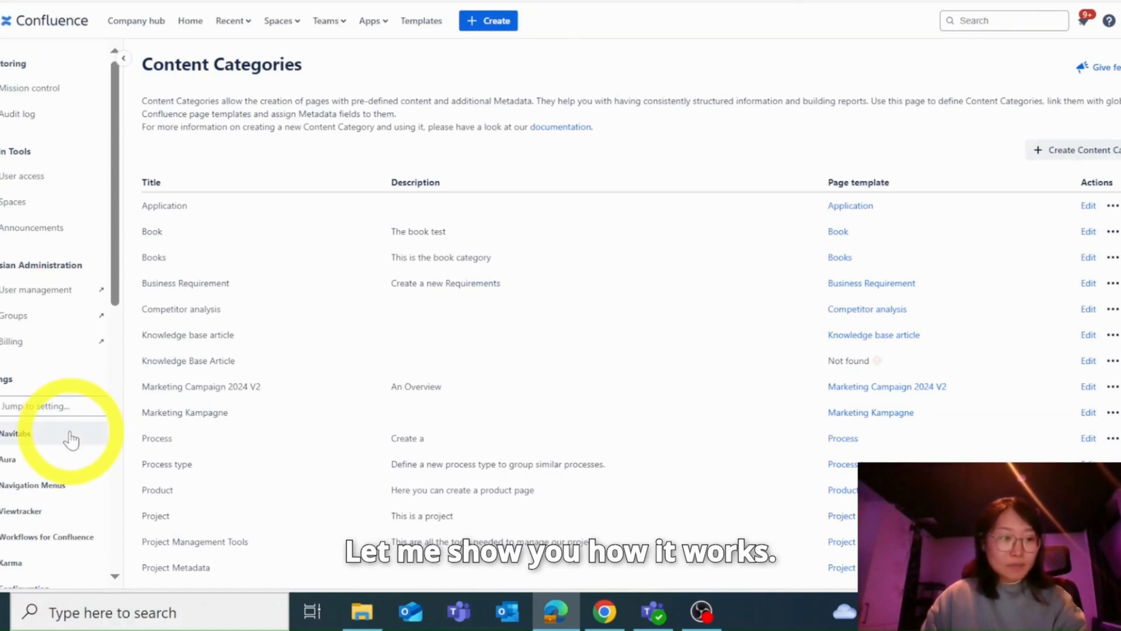
- Open the Content Categories page of Metadata for Confluence in the administration settings
{"action": "scroll", "coordinate": [71, 440], "scroll_direction": "down", "scroll_amount": 6}
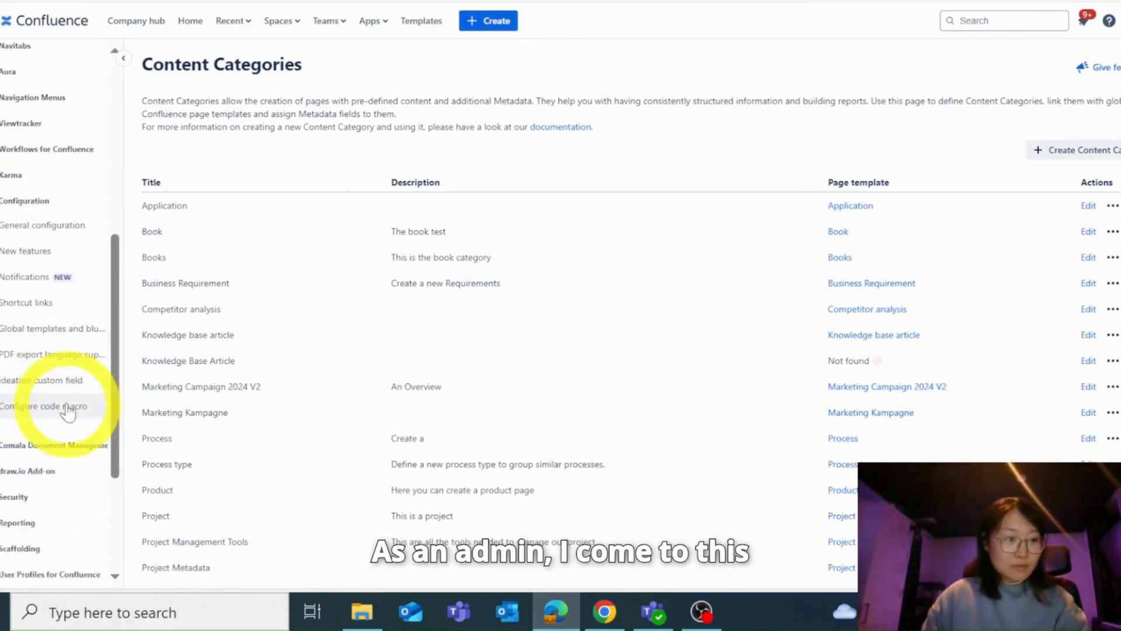
{"action": "scroll", "coordinate": [15, 363], "scroll_direction": "down", "scroll_amount": 3}
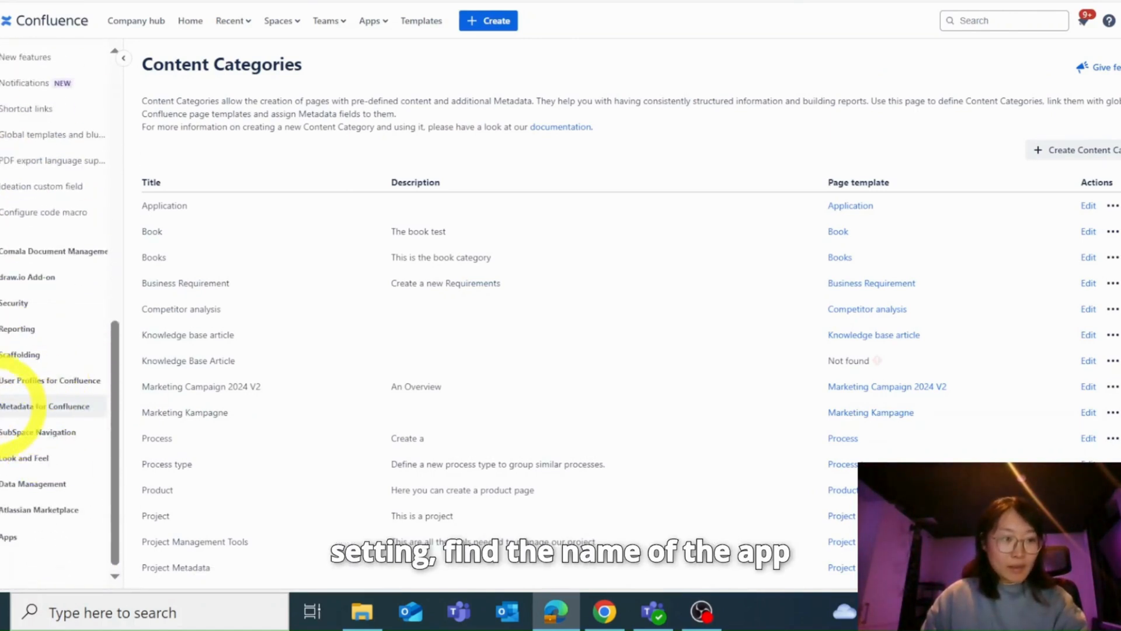
{"action": "left_click", "coordinate": [18, 406]}
{"action": "left_click", "coordinate": [34, 433]}
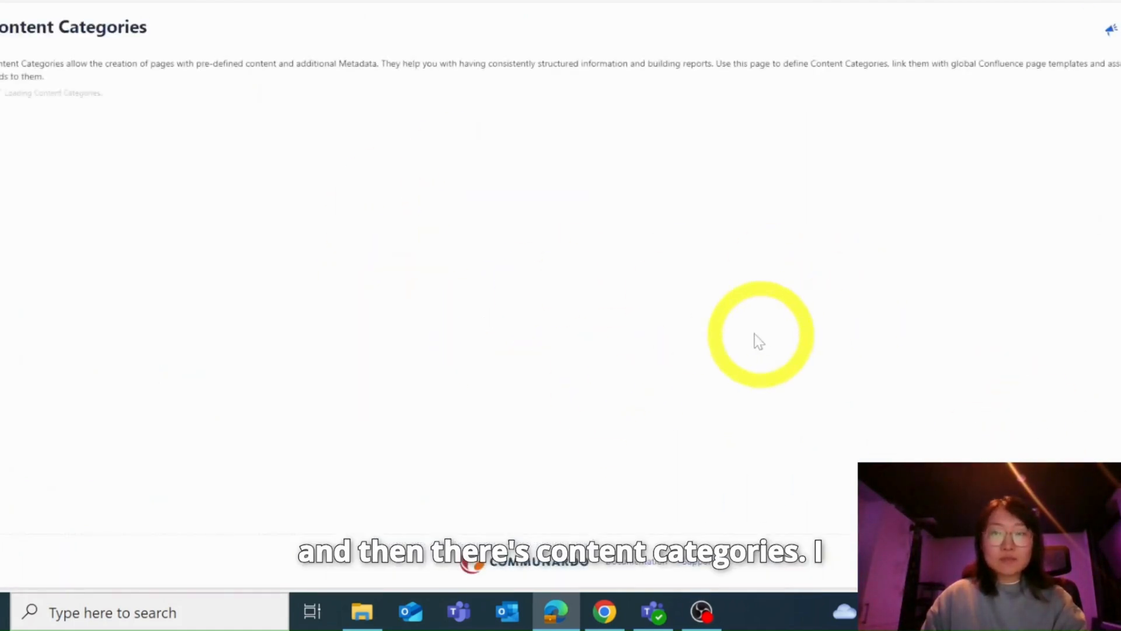
- Find the Quality Management Report 2024 content category in the list and open it for editing
{"action": "scroll", "coordinate": [701, 316], "scroll_direction": "down", "scroll_amount": 2}
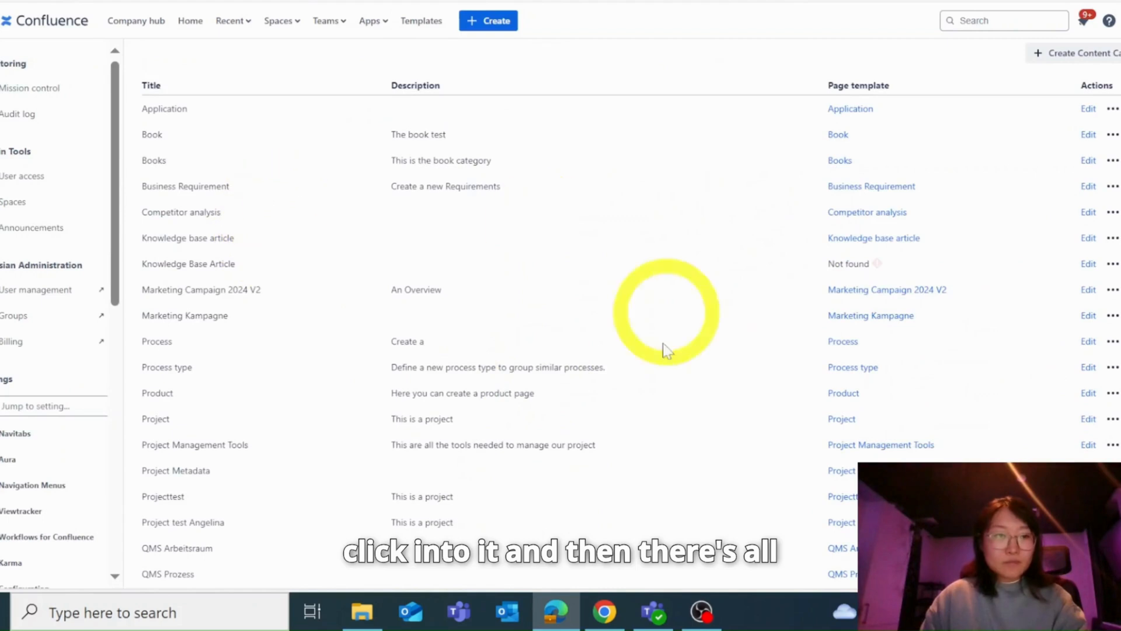
{"action": "scroll", "coordinate": [376, 342], "scroll_direction": "up", "scroll_amount": 2}
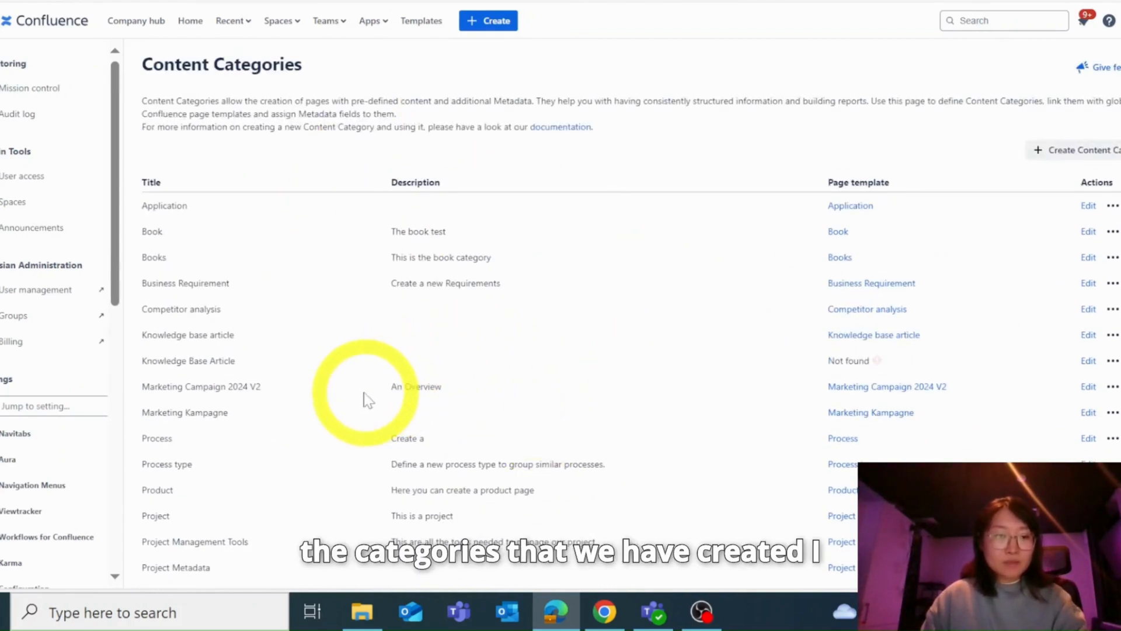
{"action": "scroll", "coordinate": [273, 443], "scroll_direction": "down", "scroll_amount": 2}
{"action": "scroll", "coordinate": [304, 438], "scroll_direction": "down", "scroll_amount": 4}
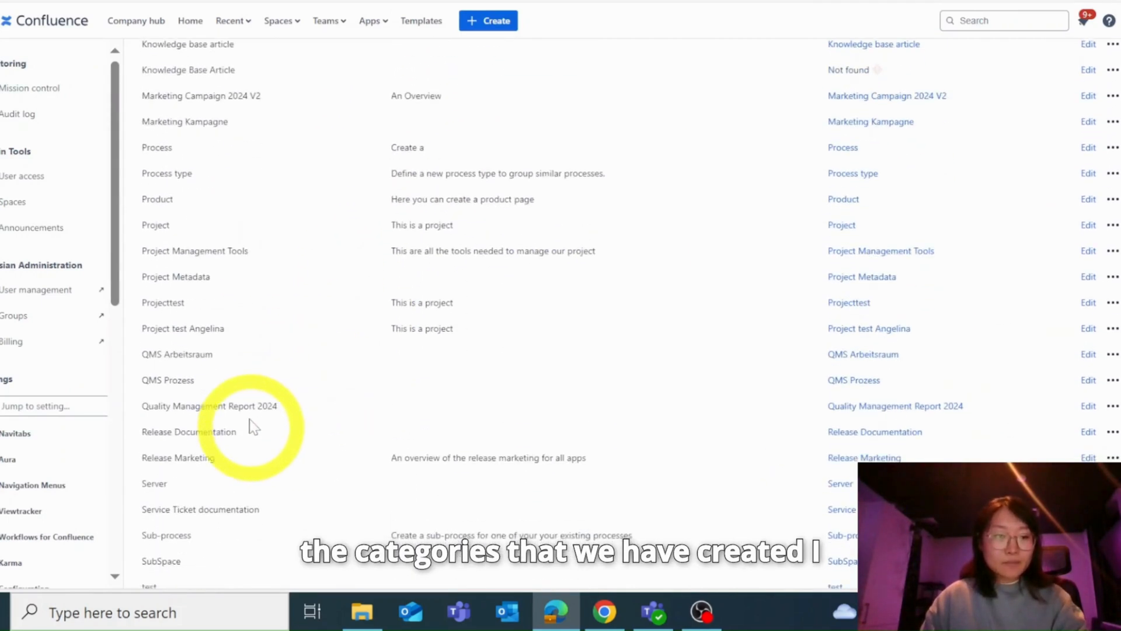
{"action": "left_click_drag", "start_coordinate": [143, 405], "coordinate": [264, 407]}
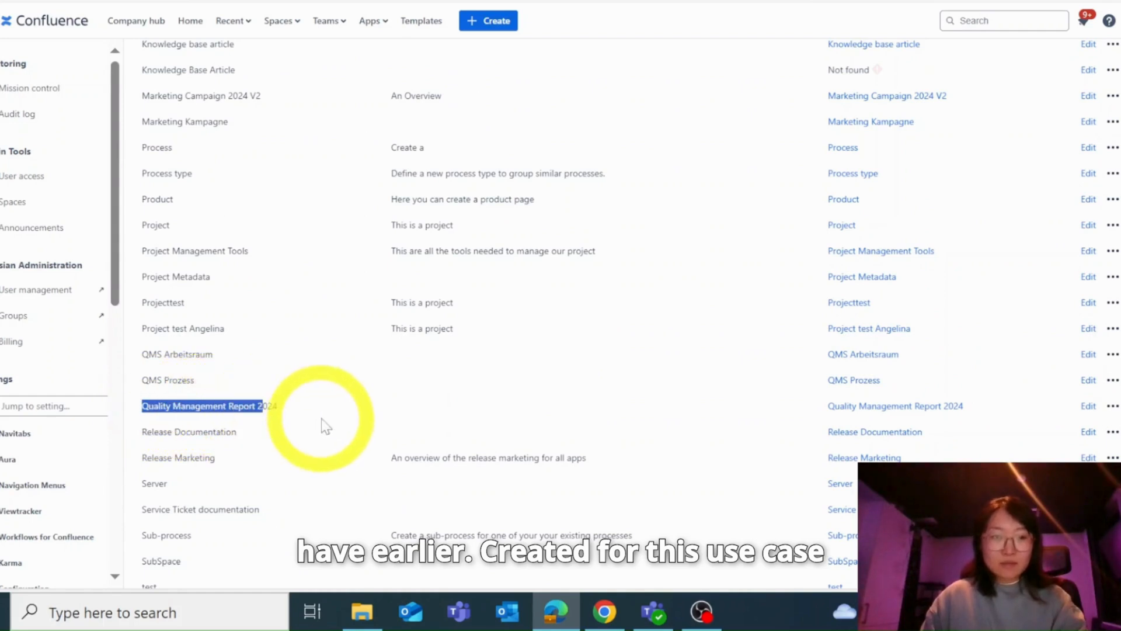
{"action": "left_click", "coordinate": [1089, 407]}
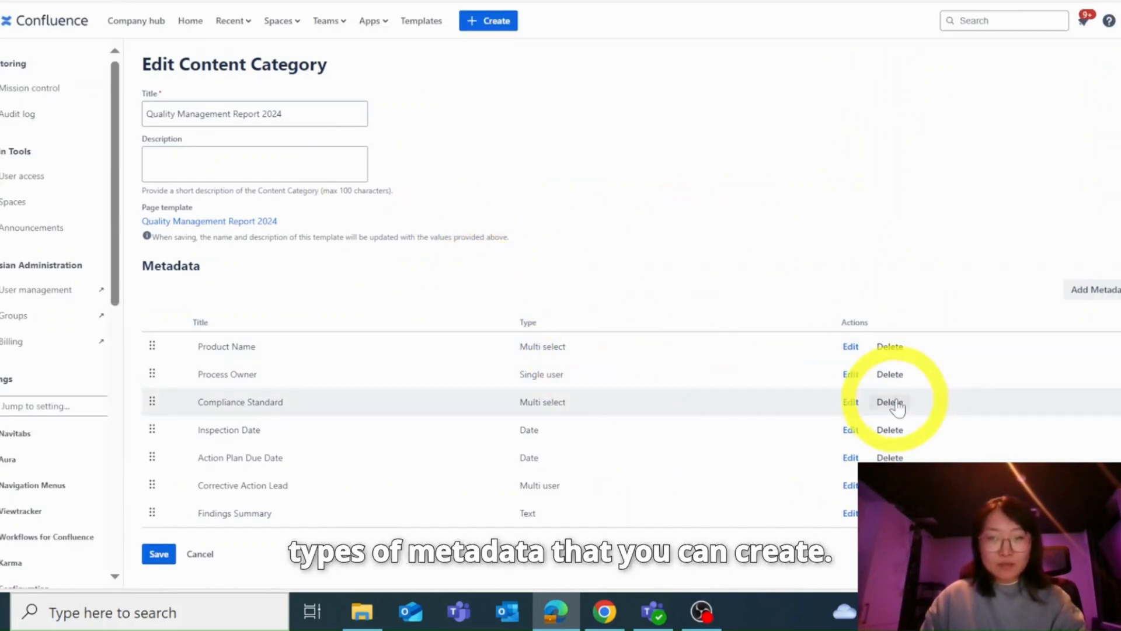
- Examine the Product Name, Process Owner and Inspection Date metadata field settings and the category's linked page template
{"action": "left_click", "coordinate": [851, 349]}
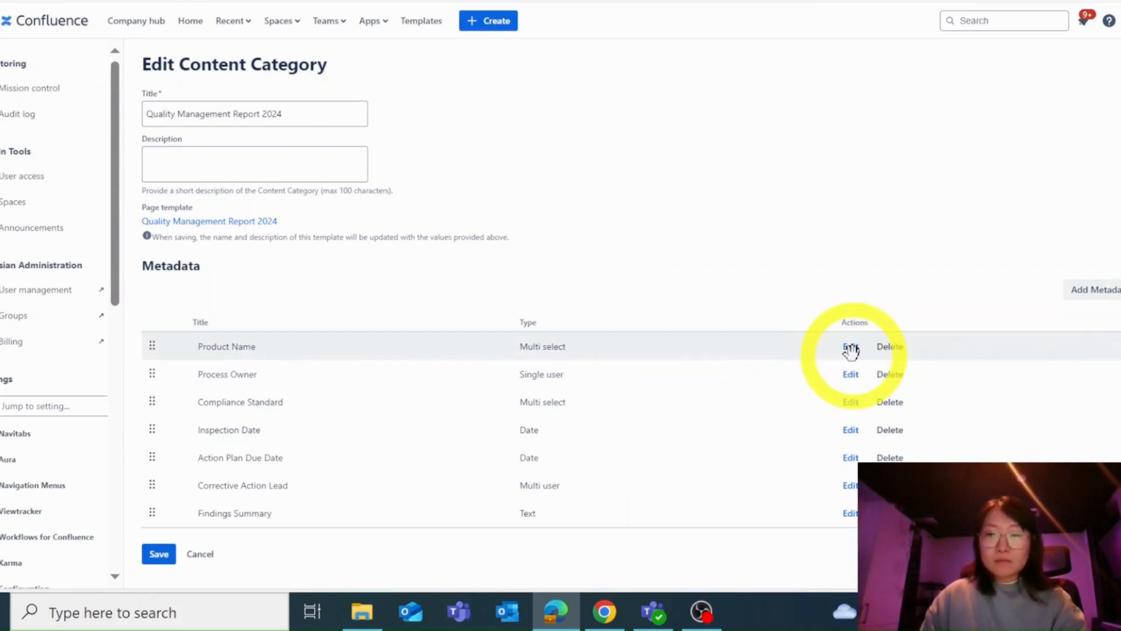
{"action": "left_click", "coordinate": [851, 348]}
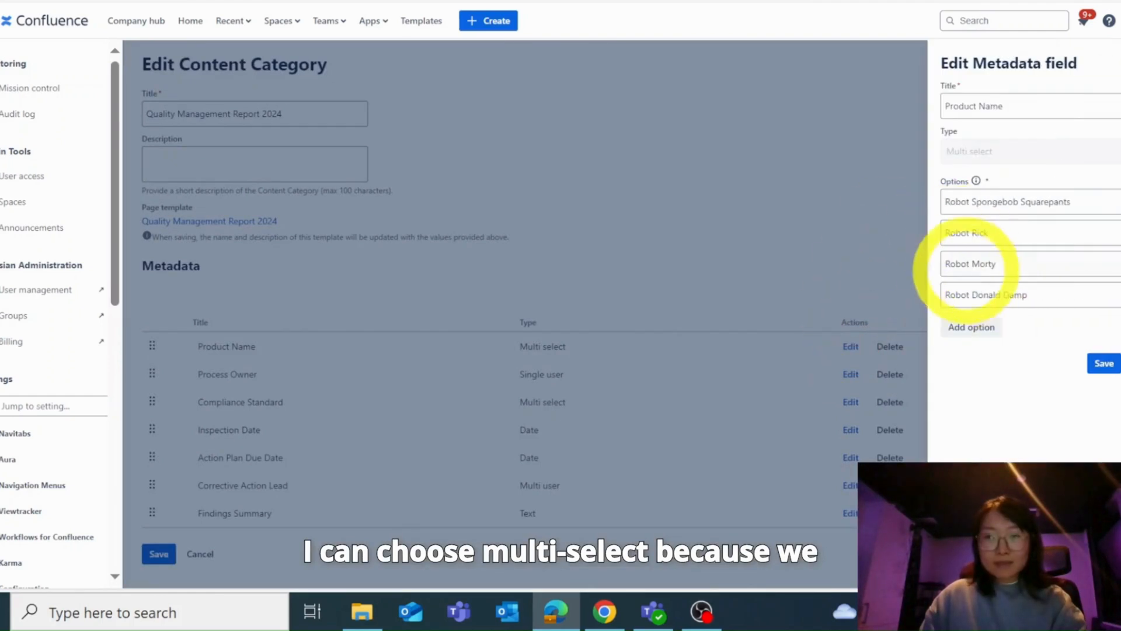
{"action": "left_click", "coordinate": [1100, 365]}
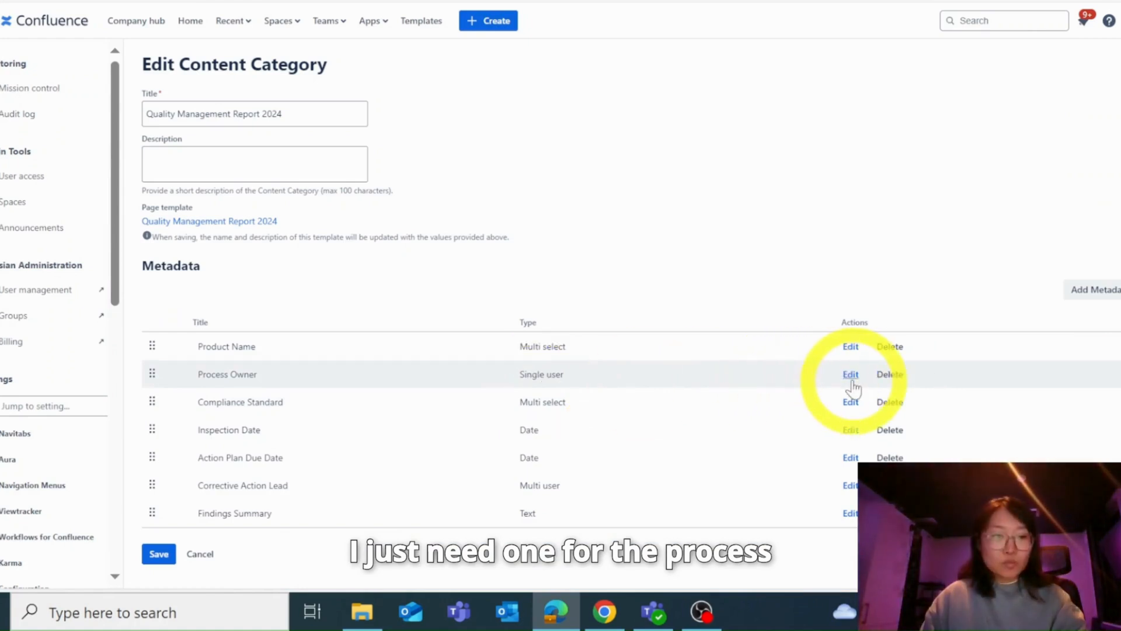
{"action": "left_click", "coordinate": [851, 376]}
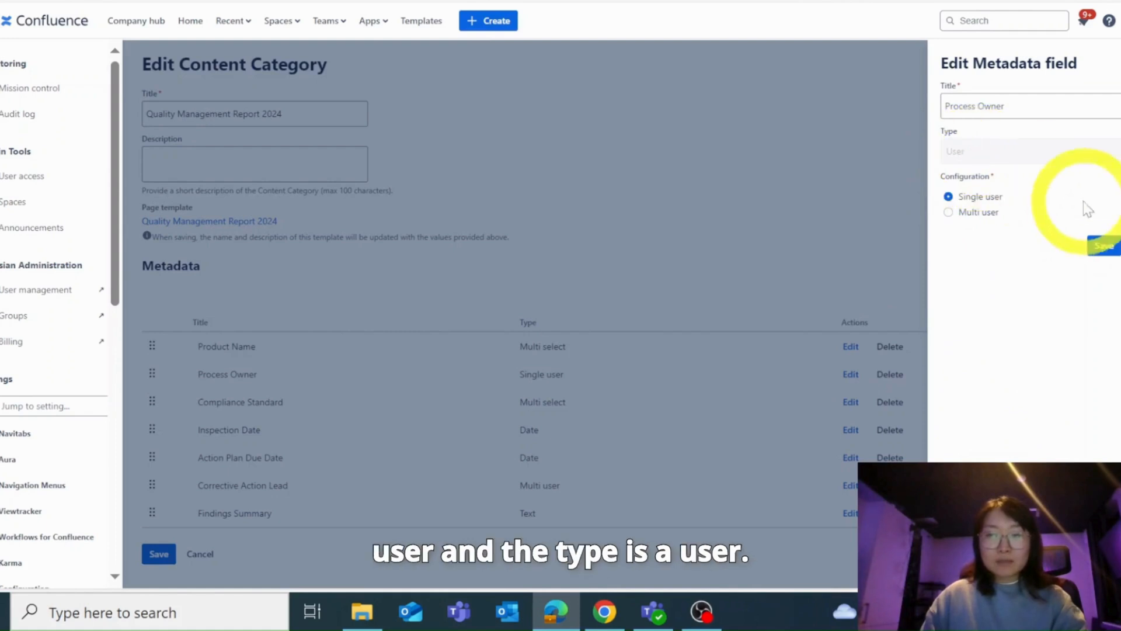
{"action": "left_click", "coordinate": [755, 143]}
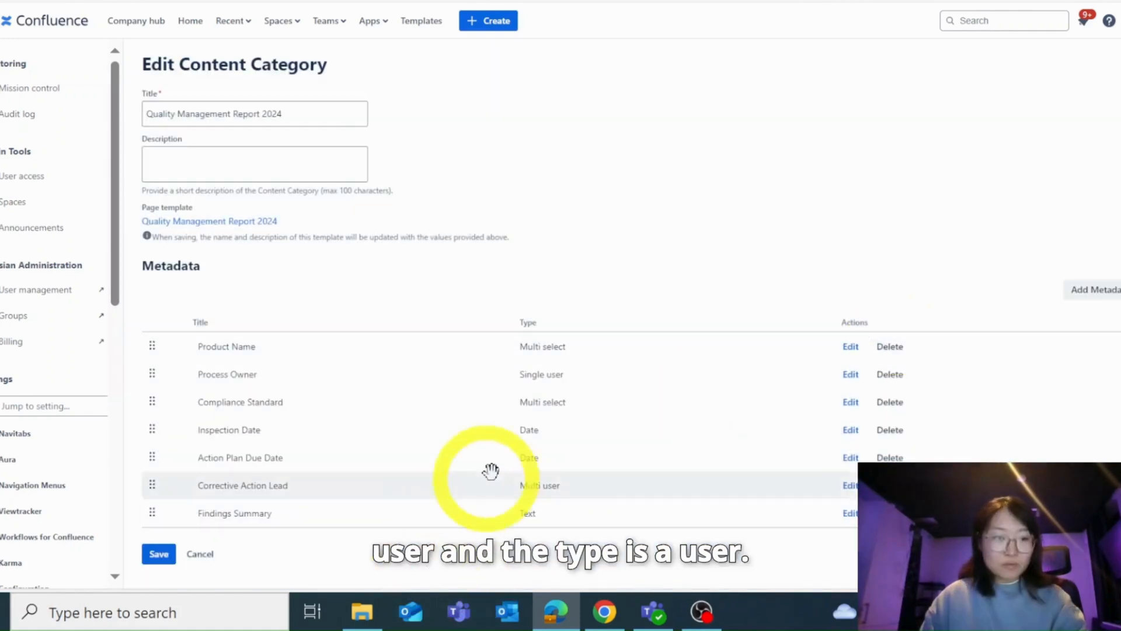
{"action": "left_click", "coordinate": [851, 433]}
{"action": "left_click", "coordinate": [614, 424]}
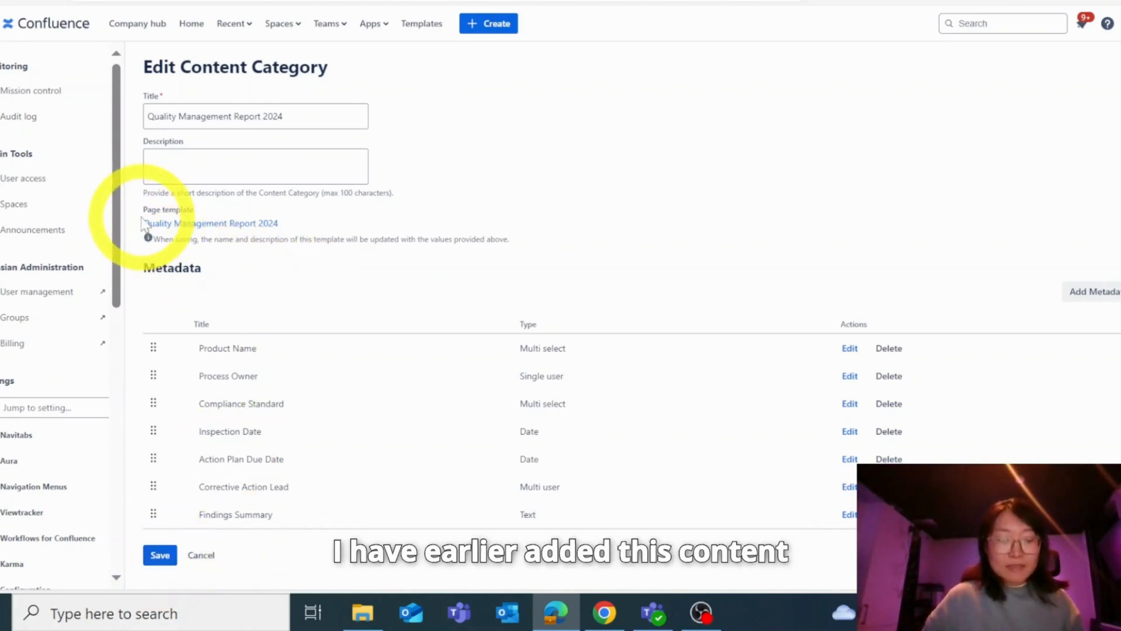
{"action": "left_click_drag", "start_coordinate": [142, 208], "coordinate": [283, 223]}
{"action": "left_click", "coordinate": [516, 217]}
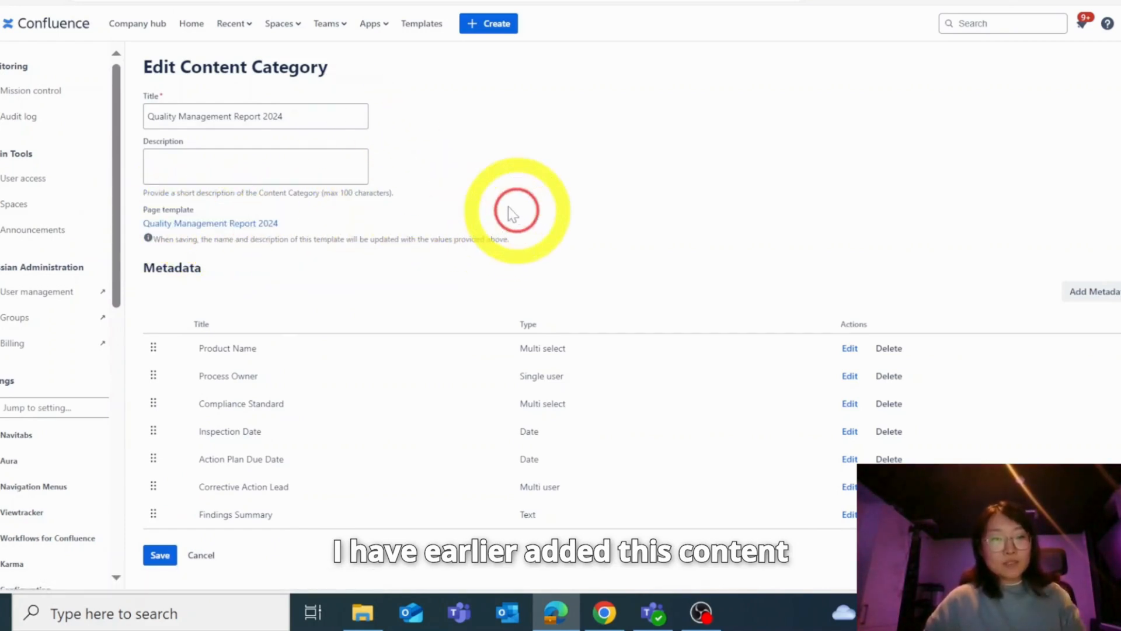
- Create a page from the Quality Management Report 2024 template and set its Product Name to Robot Spongebob Squarepants
{"action": "left_click", "coordinate": [424, 32]}
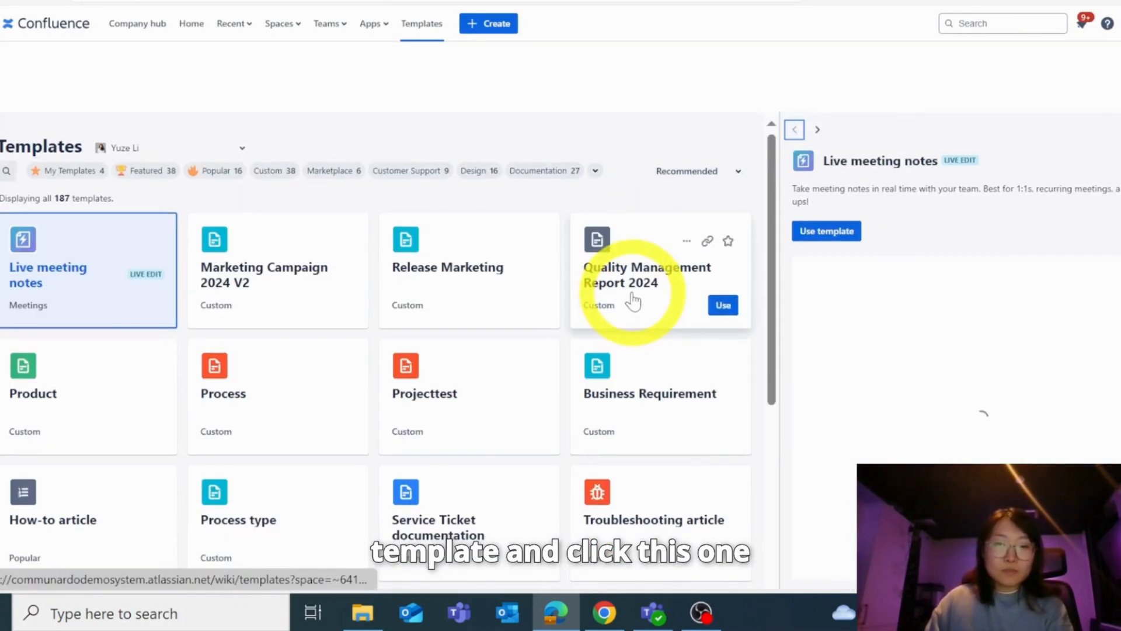
{"action": "left_click", "coordinate": [722, 272]}
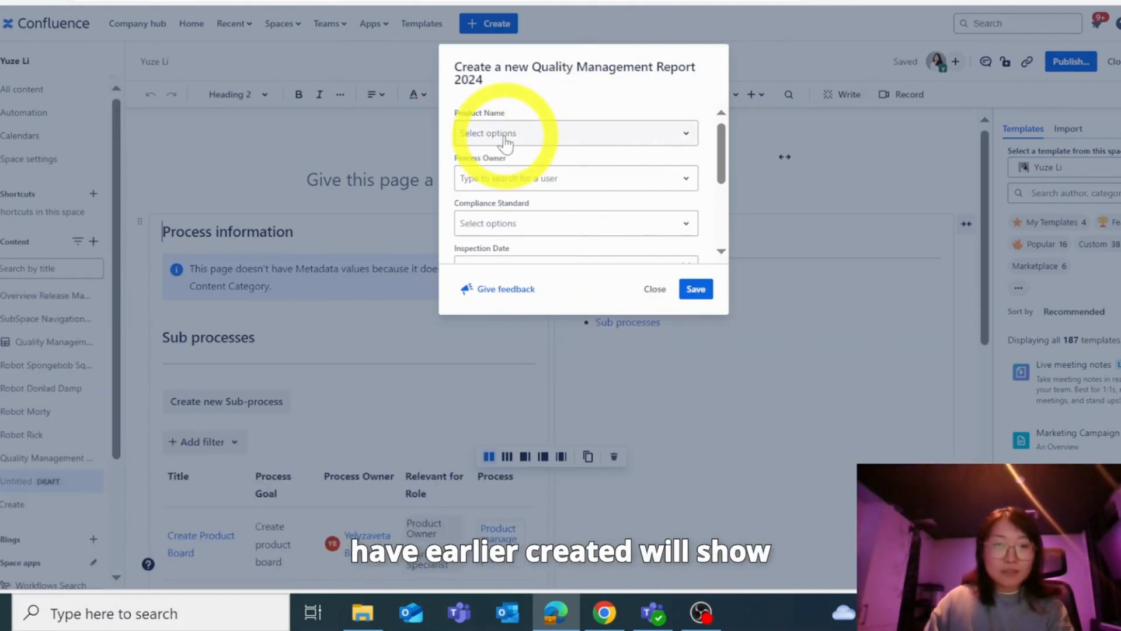
{"action": "left_click", "coordinate": [506, 142]}
{"action": "left_click", "coordinate": [558, 167]}
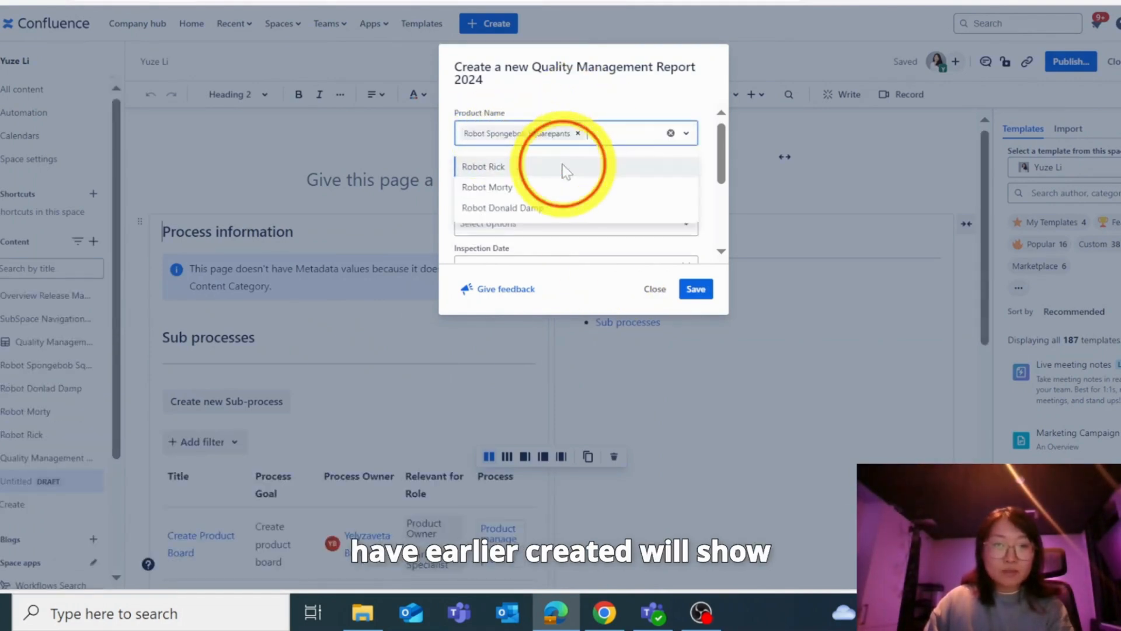
{"action": "left_click", "coordinate": [653, 108]}
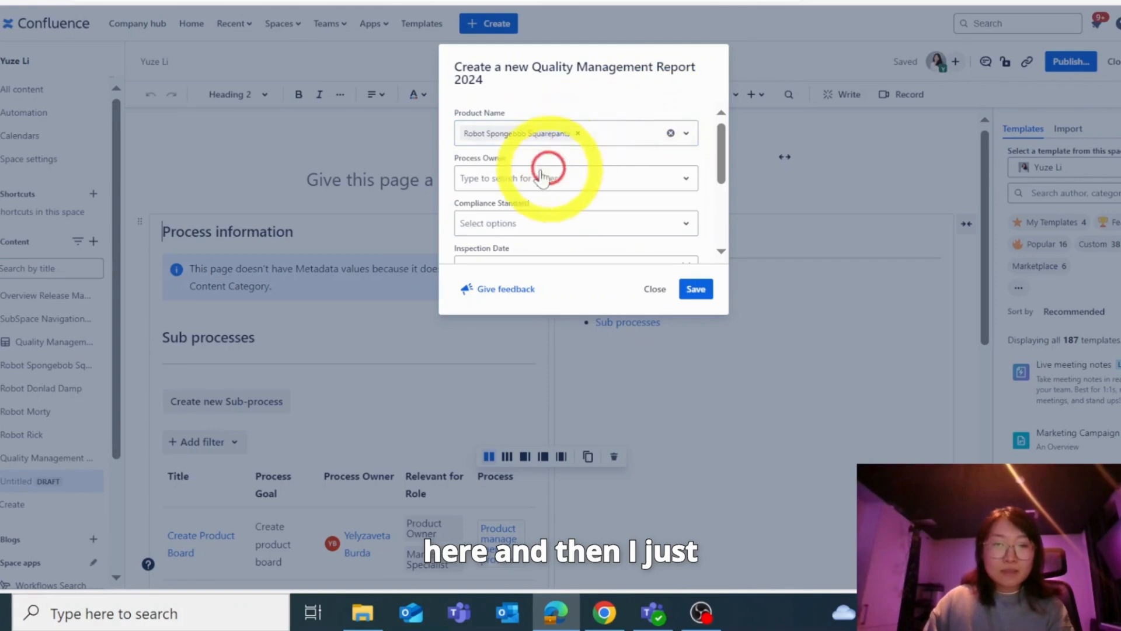
- Assign a user as the Process Owner and set the Compliance Standard to ISO 9001
{"action": "left_click", "coordinate": [512, 186]}
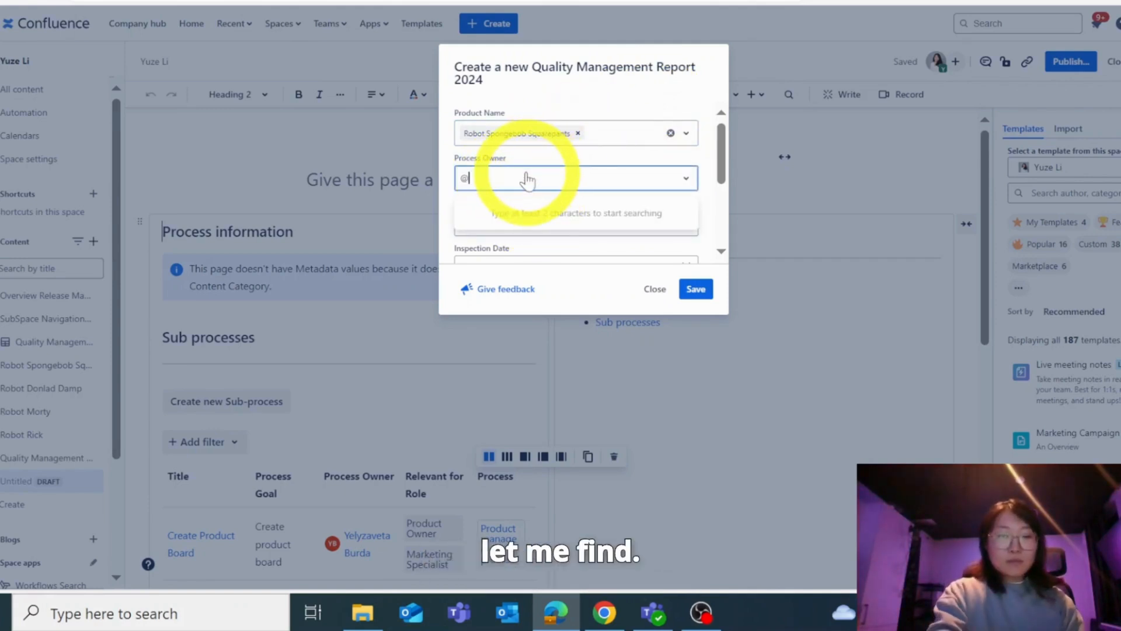
{"action": "type", "text": "@z"}
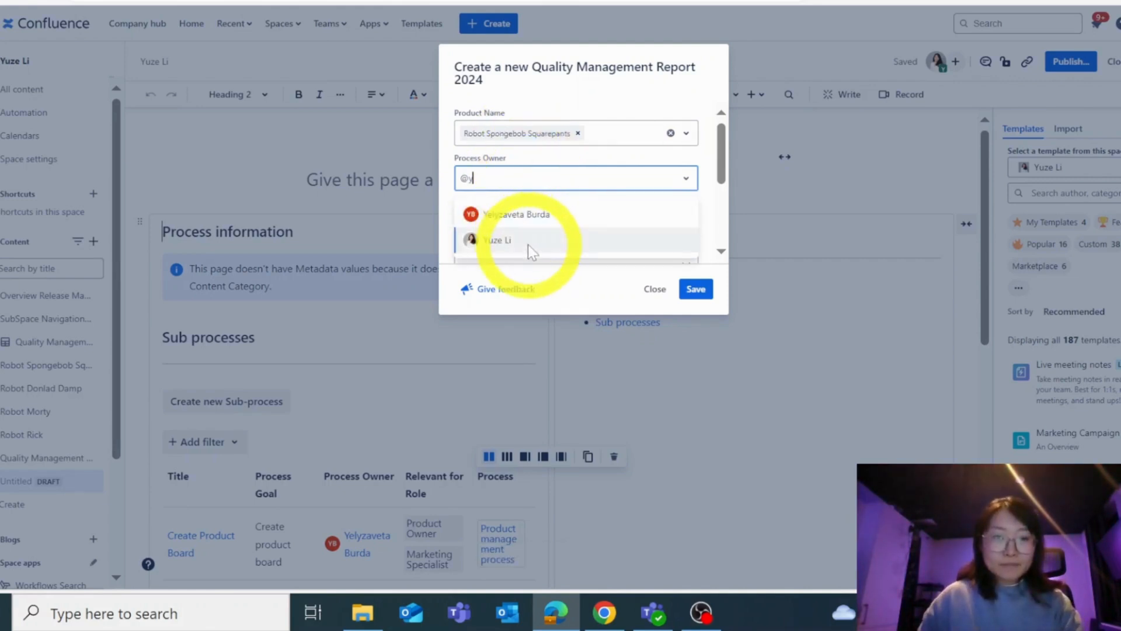
{"action": "left_click", "coordinate": [528, 242]}
{"action": "left_click", "coordinate": [536, 227]}
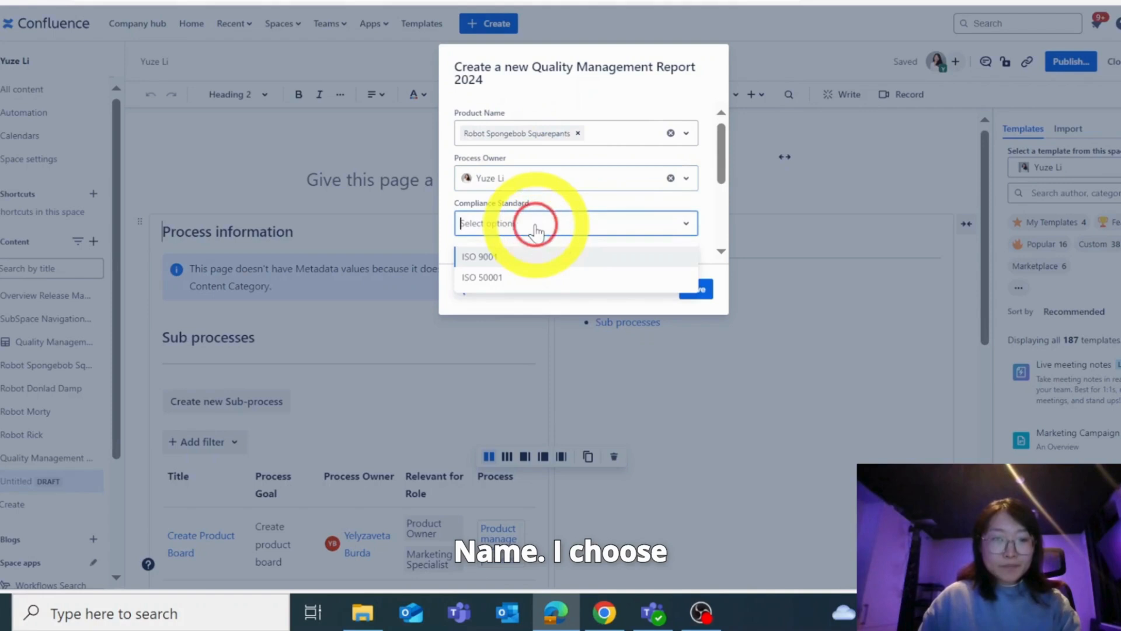
{"action": "left_click", "coordinate": [538, 256]}
{"action": "scroll", "coordinate": [618, 183], "scroll_direction": "down", "scroll_amount": 1}
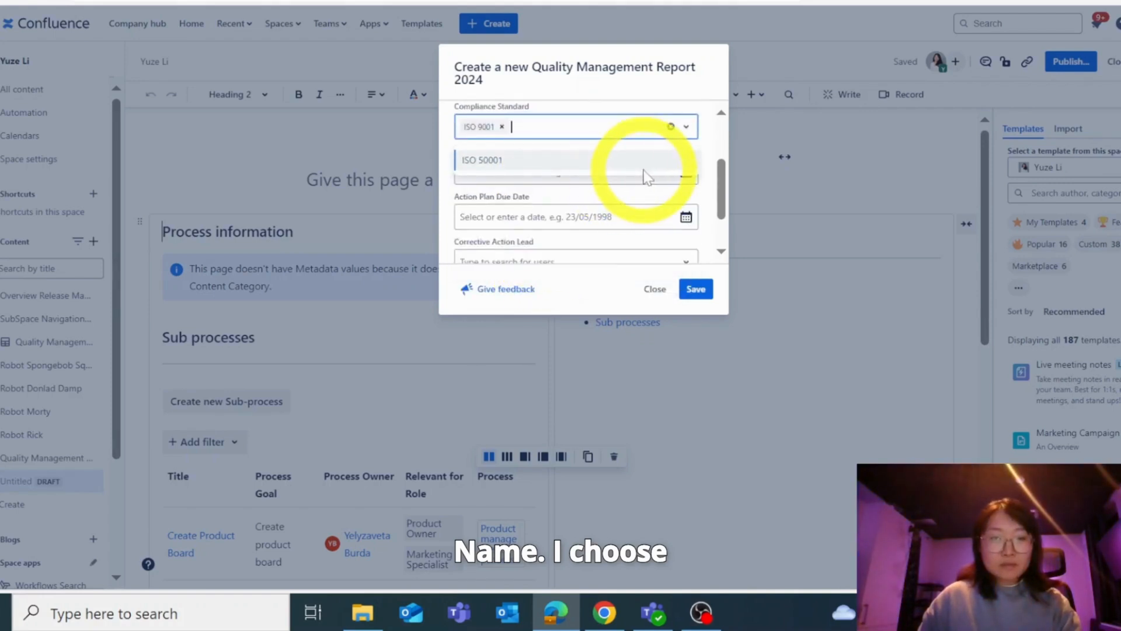
{"action": "left_click", "coordinate": [707, 170]}
- Set the Inspection Date to 01/11/2024 and the Action Plan Due Date to 14/11/2024
{"action": "left_click", "coordinate": [583, 175]}
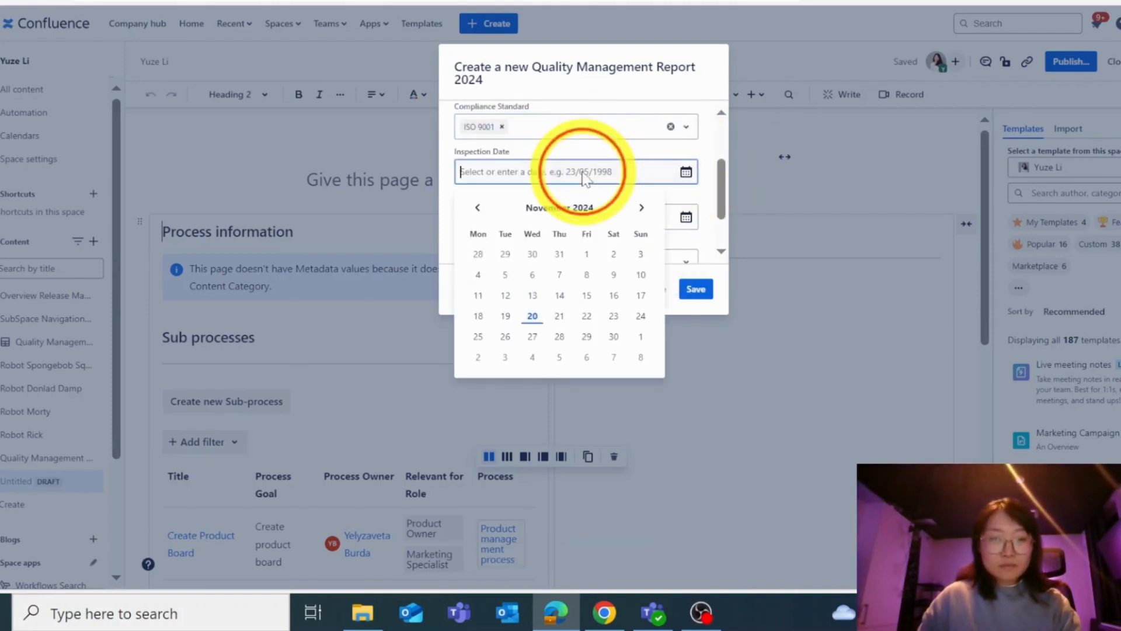
{"action": "left_click", "coordinate": [586, 254]}
{"action": "left_click", "coordinate": [528, 220]}
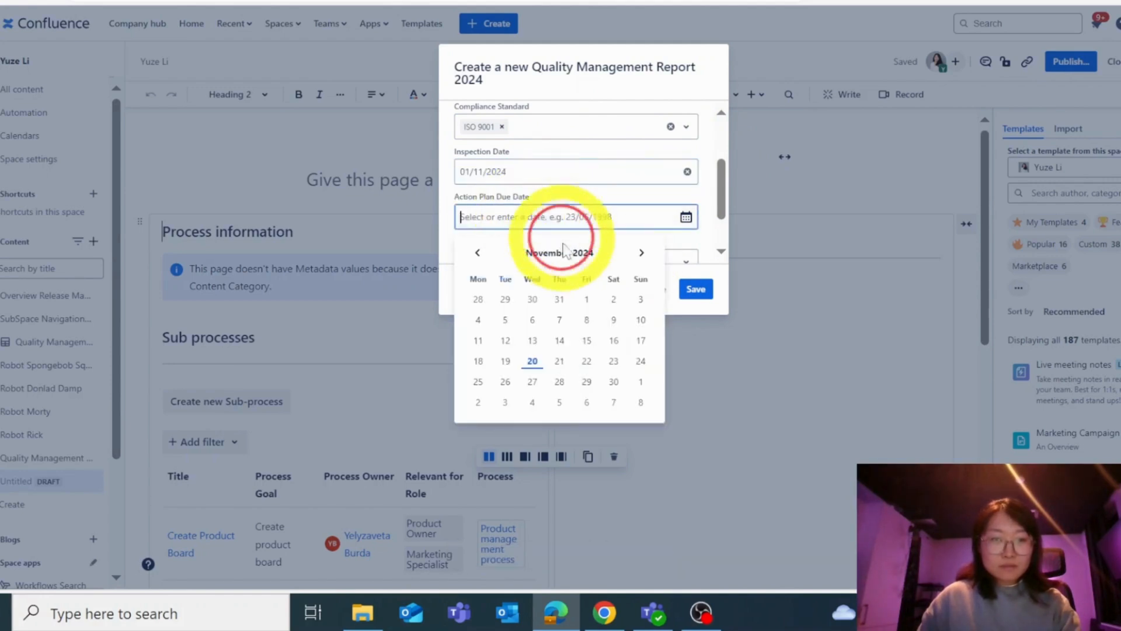
{"action": "left_click", "coordinate": [560, 356]}
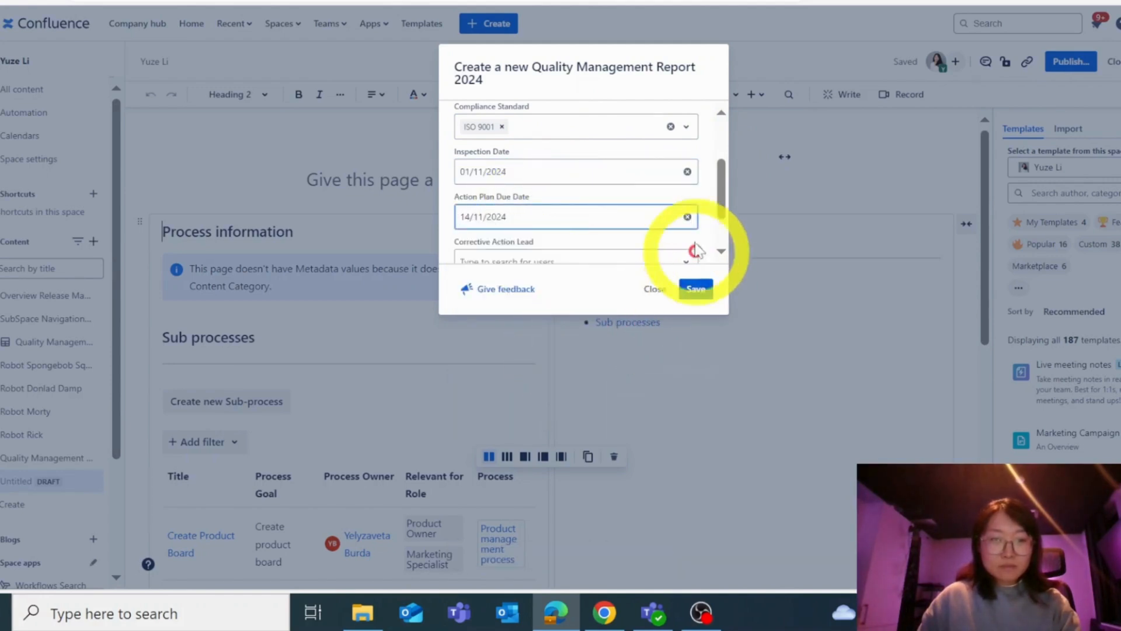
- Assign a user as the Corrective Action Lead and fill the Findings Summary with the saved "High reliability in assembly tasks" text
{"action": "scroll", "coordinate": [599, 205], "scroll_direction": "down", "scroll_amount": 1}
{"action": "left_click", "coordinate": [598, 206]}
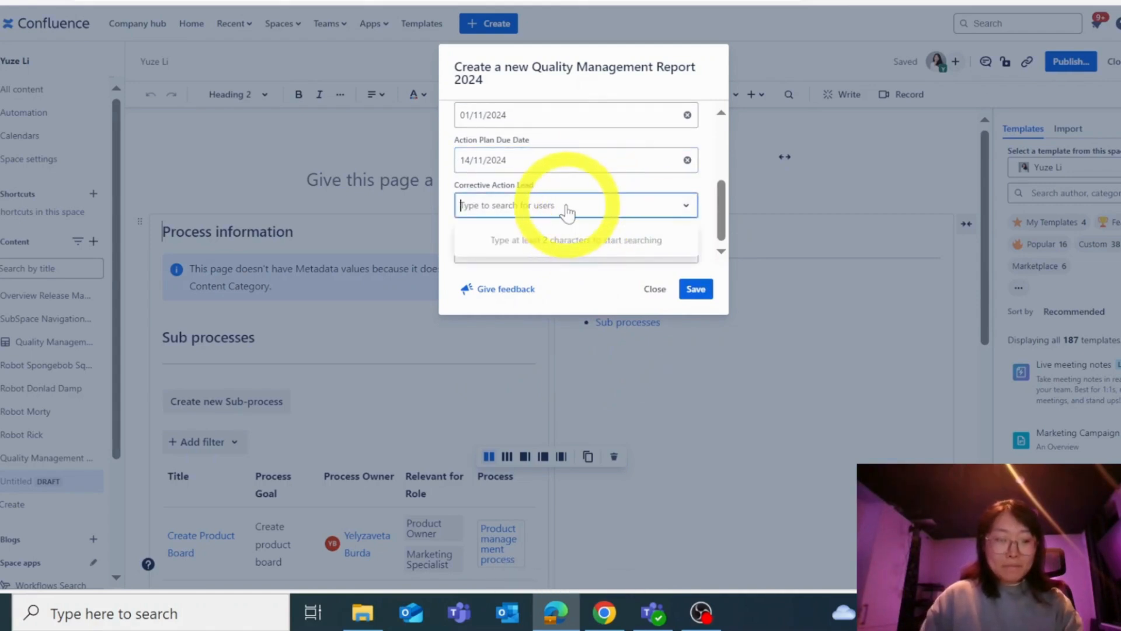
{"action": "type", "text": "t"}
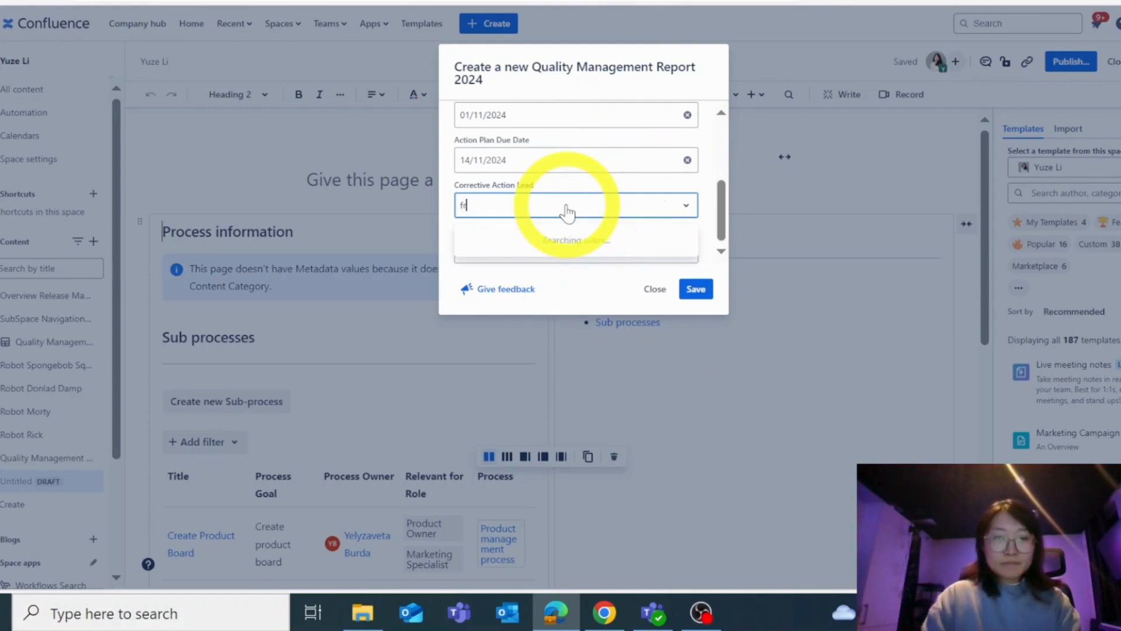
{"action": "type", "text": "r"}
{"action": "left_click", "coordinate": [552, 243]}
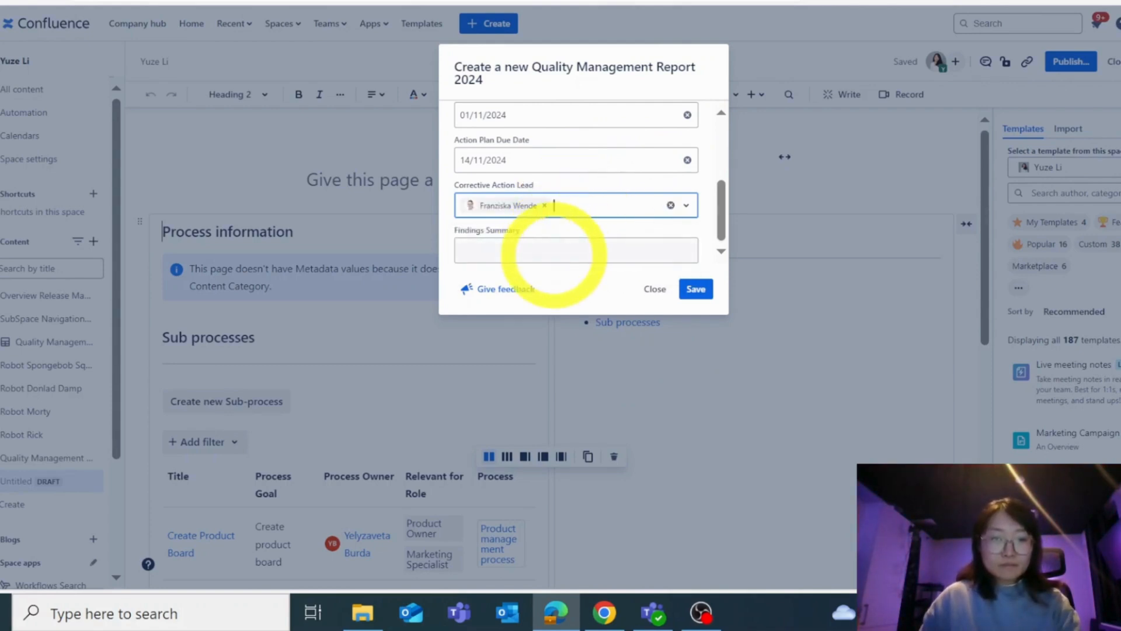
{"action": "left_click", "coordinate": [552, 251]}
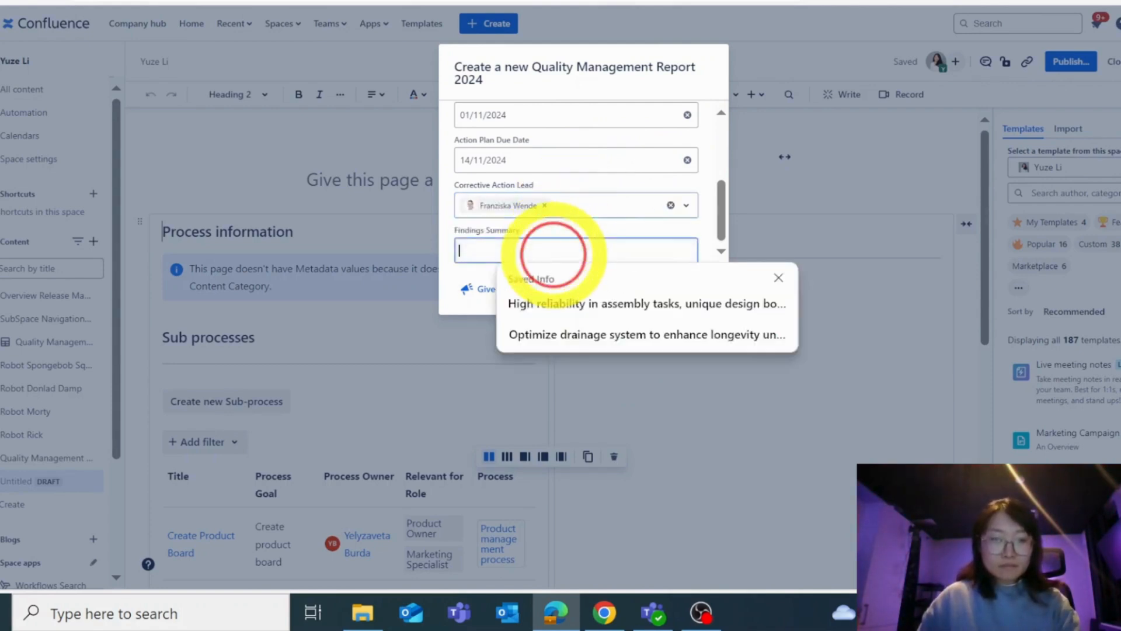
{"action": "left_click", "coordinate": [562, 302]}
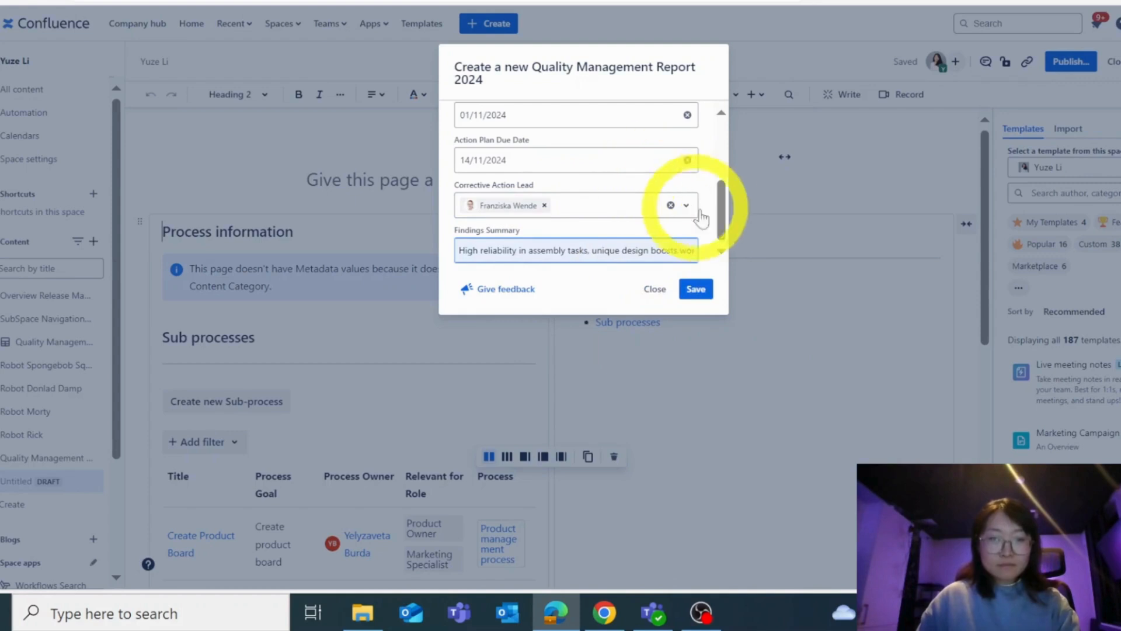
- Save the new report page's metadata, look over the resulting Process information table, and close the draft without publishing it
{"action": "left_click", "coordinate": [704, 294]}
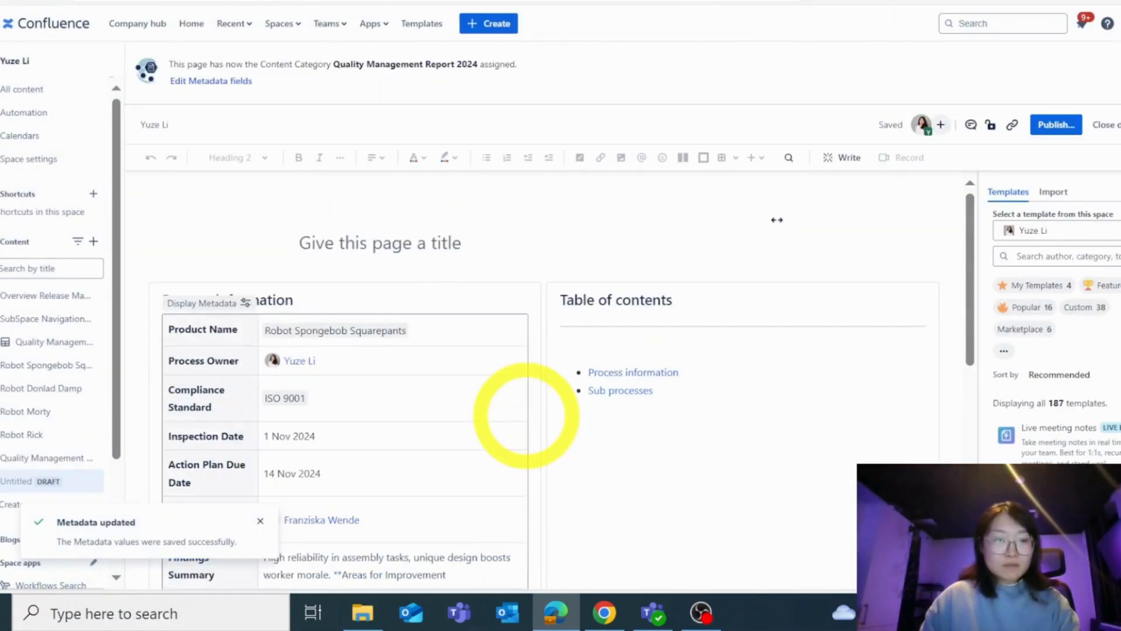
{"action": "scroll", "coordinate": [545, 376], "scroll_direction": "down", "scroll_amount": 2}
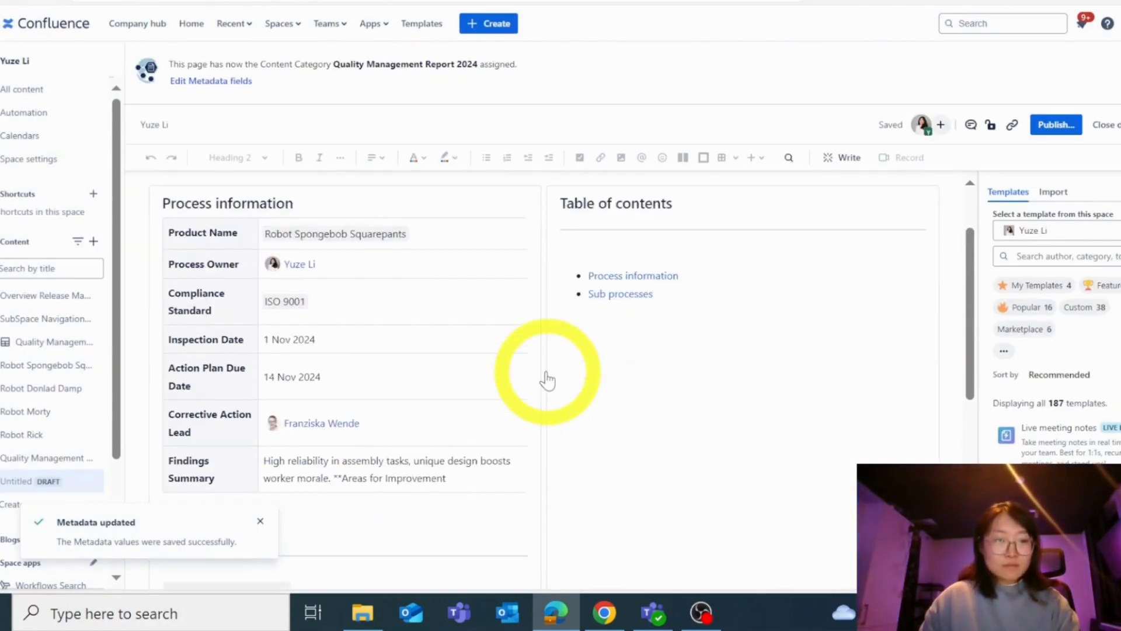
{"action": "left_click", "coordinate": [261, 521]}
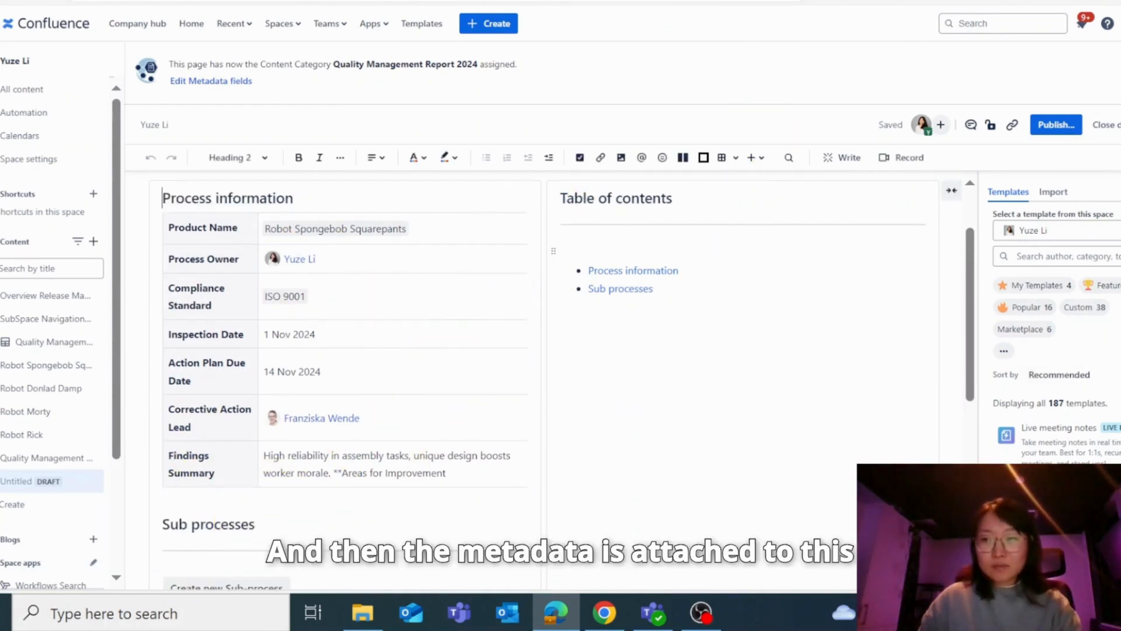
{"action": "type", "text": "2"}
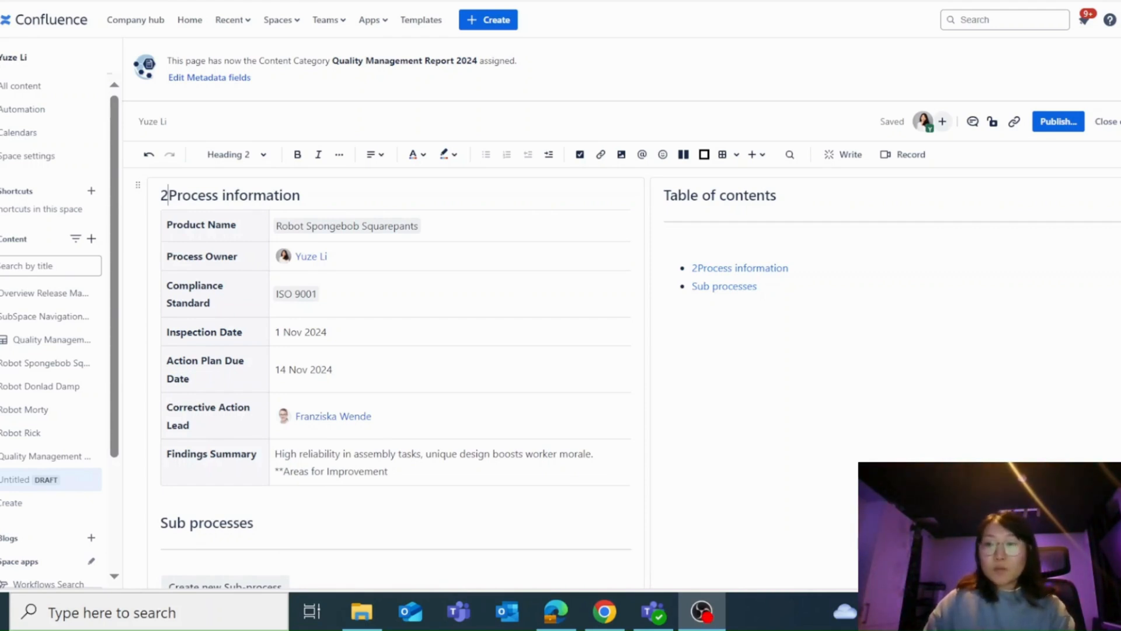
{"action": "left_click", "coordinate": [1113, 123]}
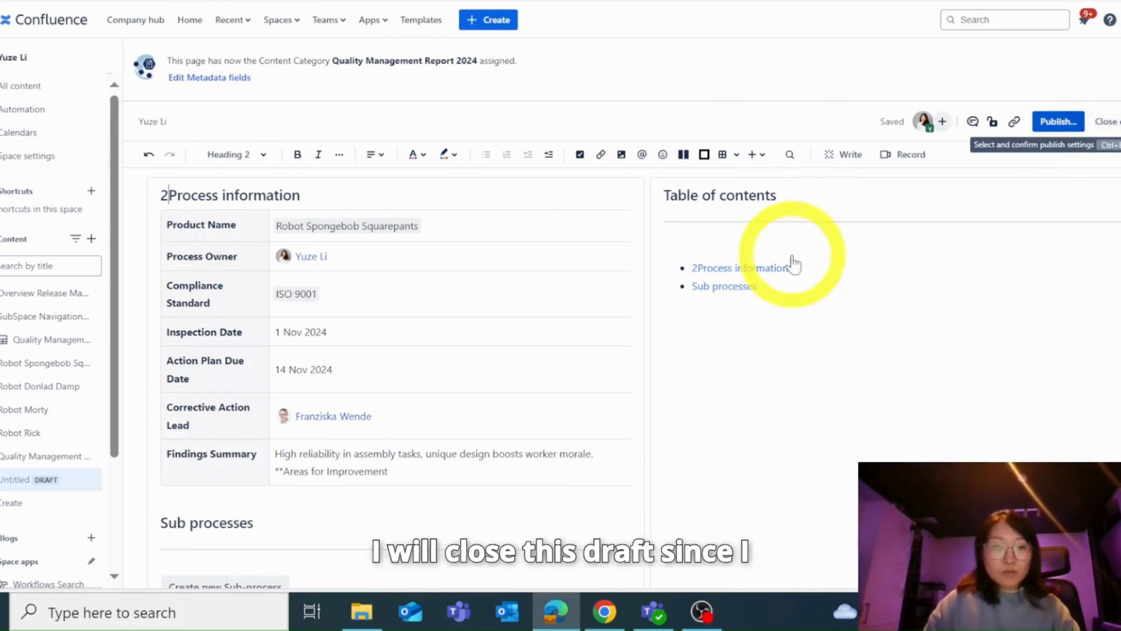
- Open the Robot Spongebob Sqaurepants page for editing and compare the date under the due date note with the Action Plan Due Date
{"action": "left_click", "coordinate": [24, 365]}
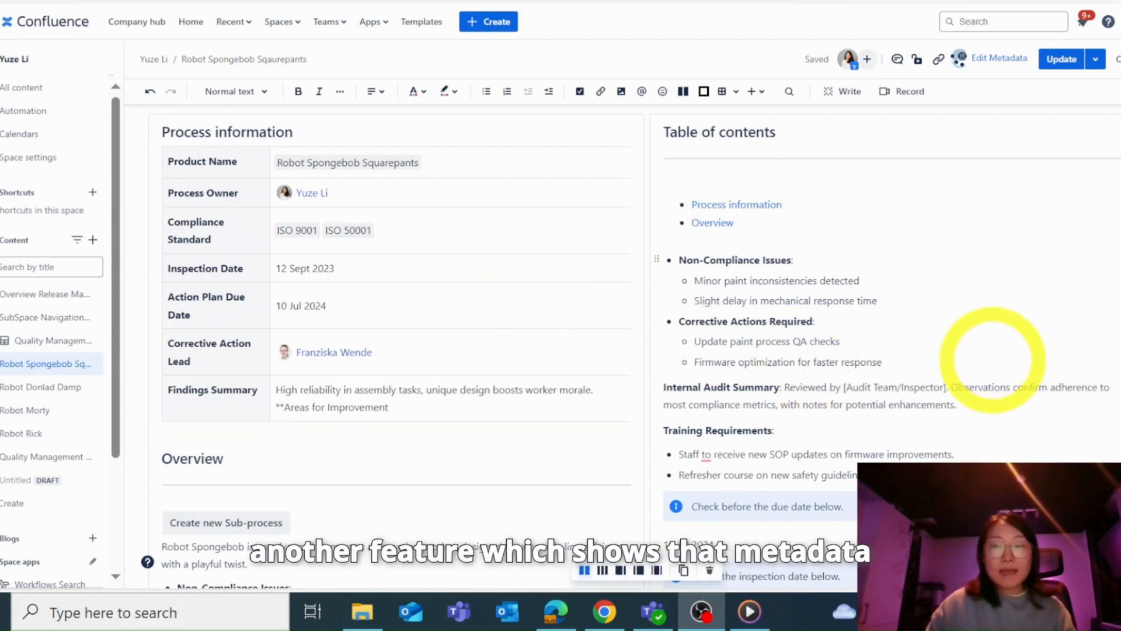
{"action": "scroll", "coordinate": [993, 359], "scroll_direction": "down", "scroll_amount": 2}
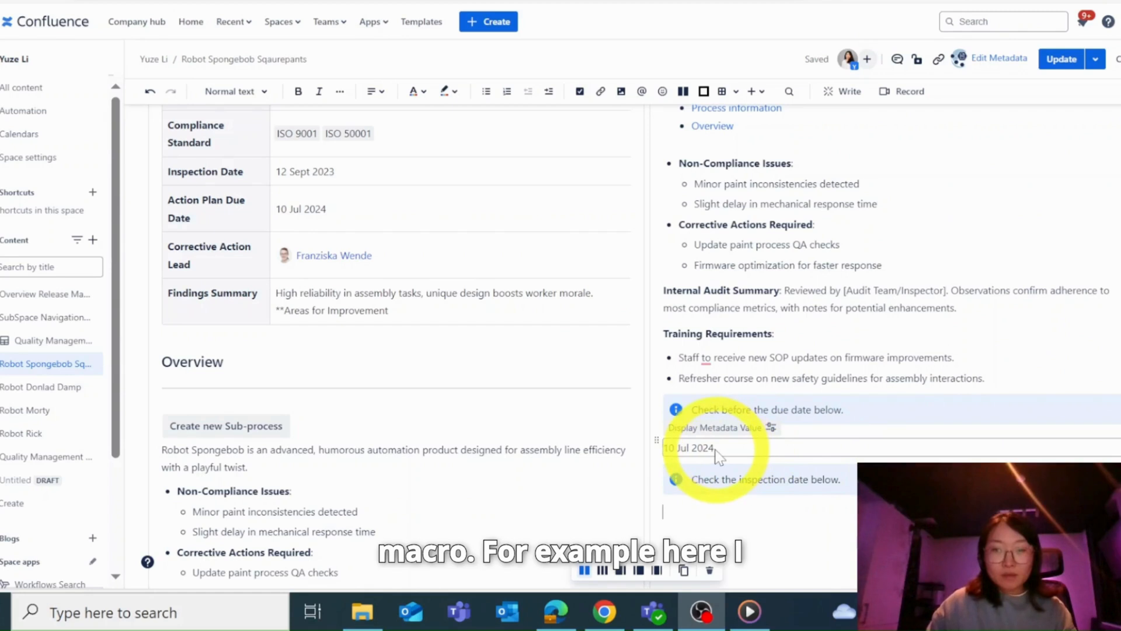
{"action": "left_click", "coordinate": [727, 424]}
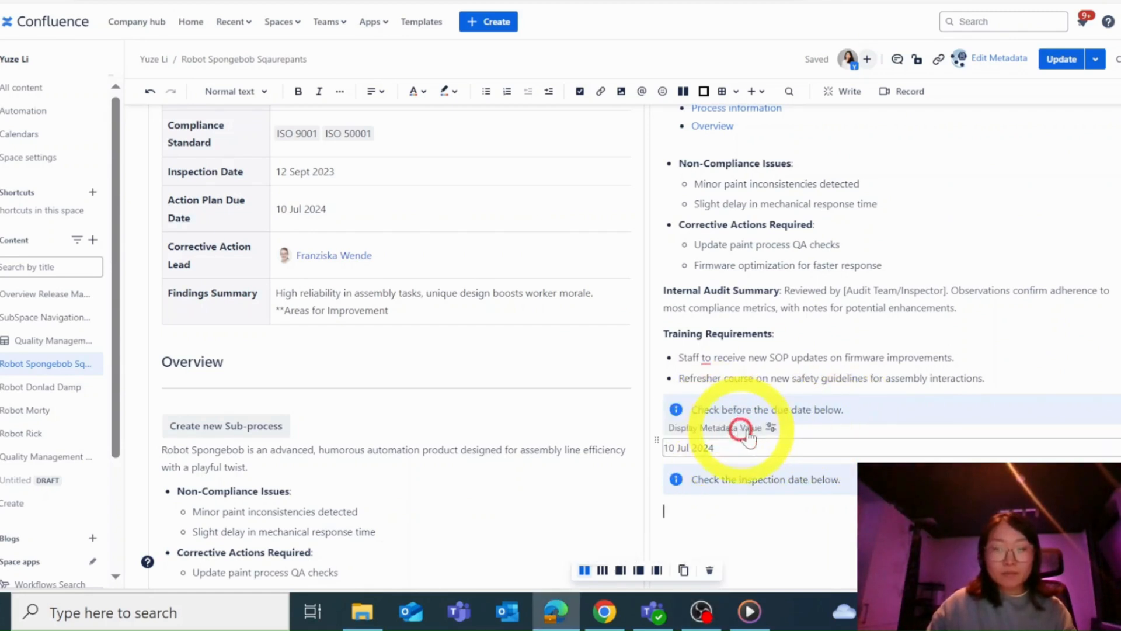
{"action": "left_click", "coordinate": [777, 444]}
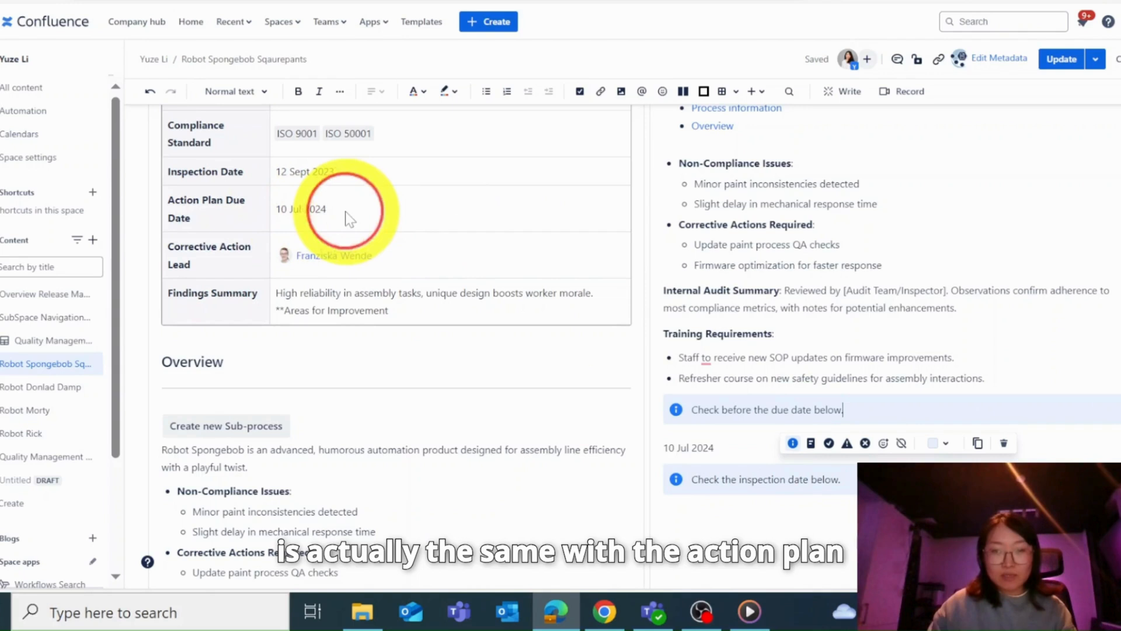
- Insert a Display Metadata Value macro showing the Inspection Date below the "Check the inspection date below." note
{"action": "left_click", "coordinate": [742, 503]}
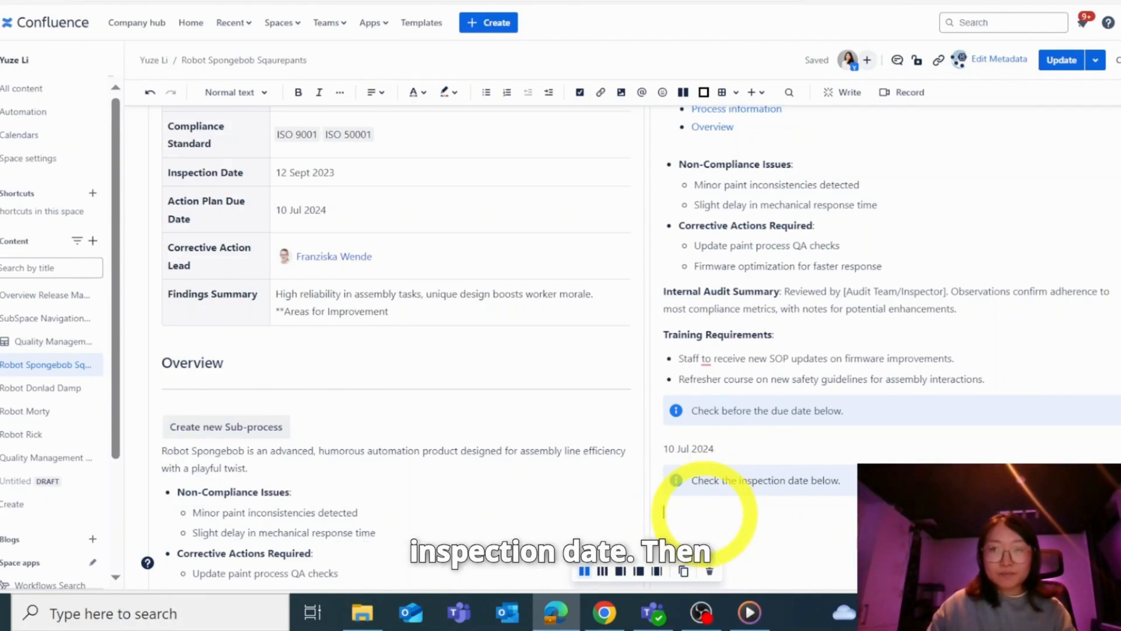
{"action": "left_click", "coordinate": [762, 93]}
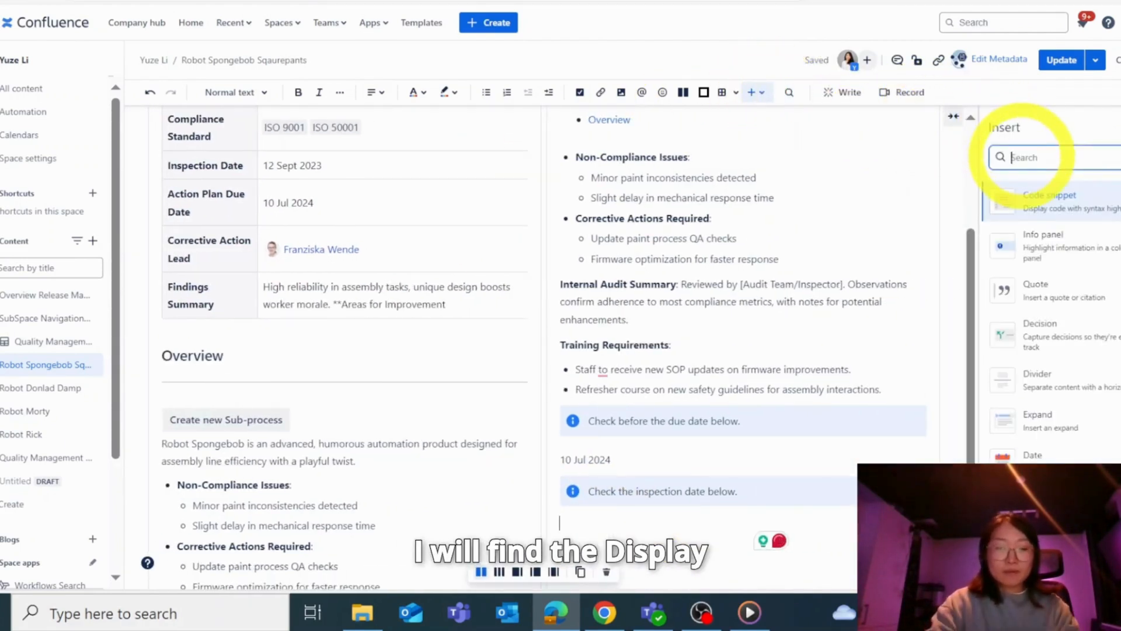
{"action": "type", "text": "displ"}
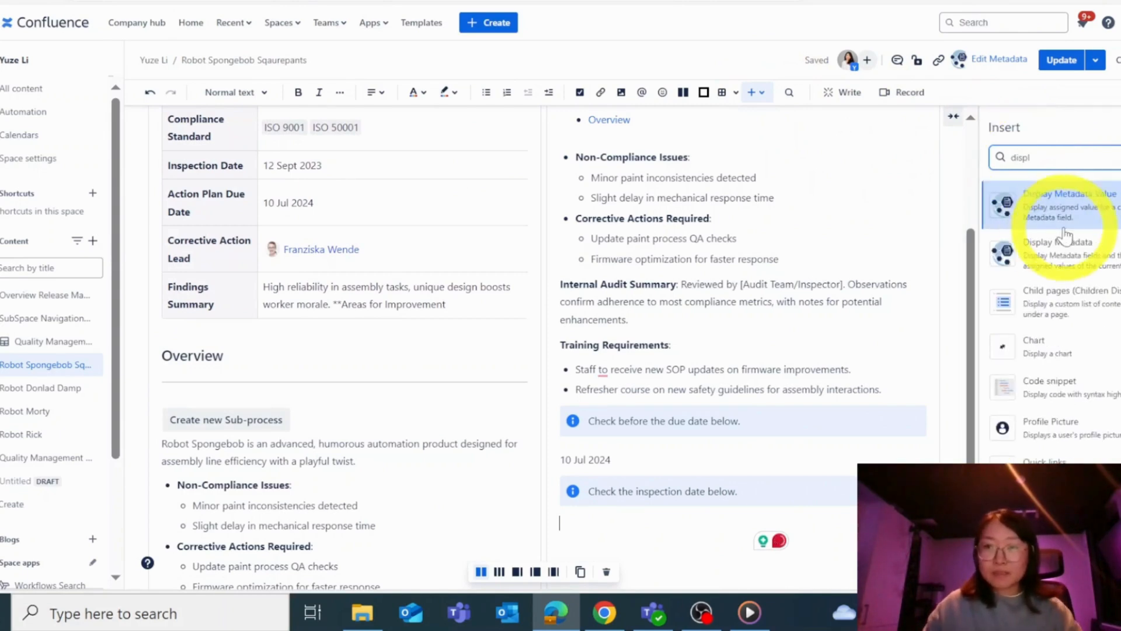
{"action": "left_click", "coordinate": [1063, 201]}
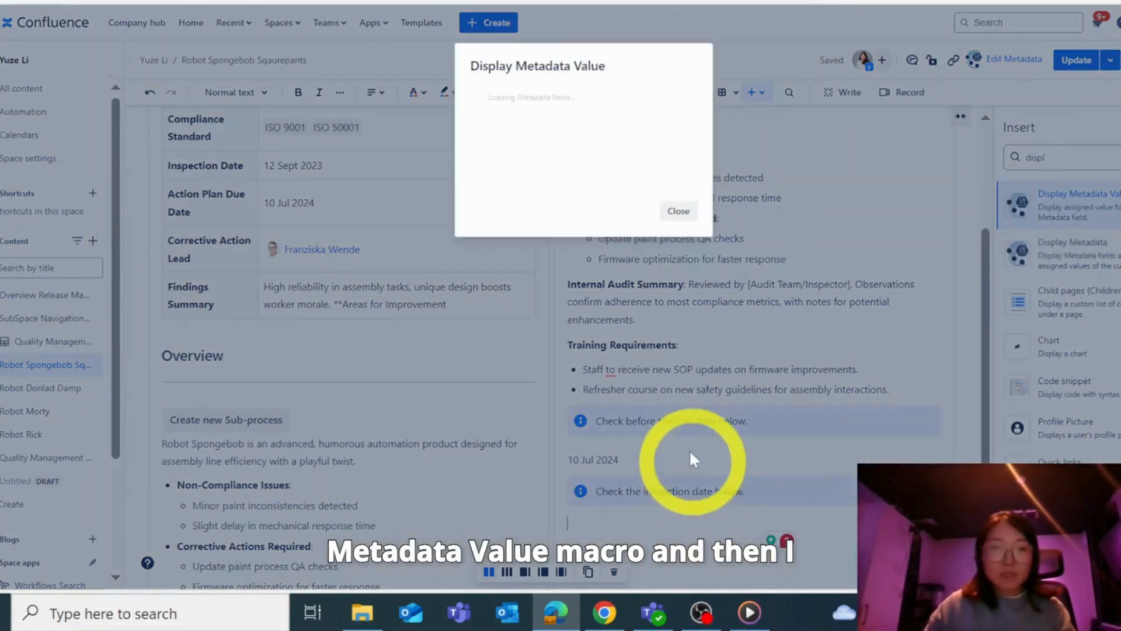
{"action": "left_click", "coordinate": [514, 124]}
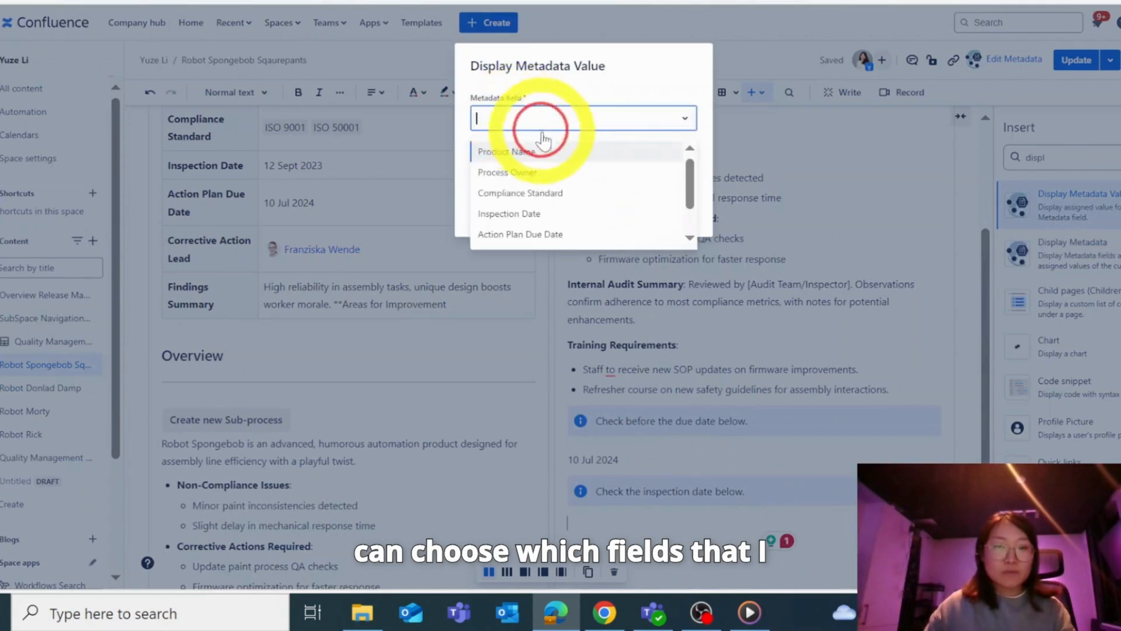
{"action": "left_click", "coordinate": [520, 217]}
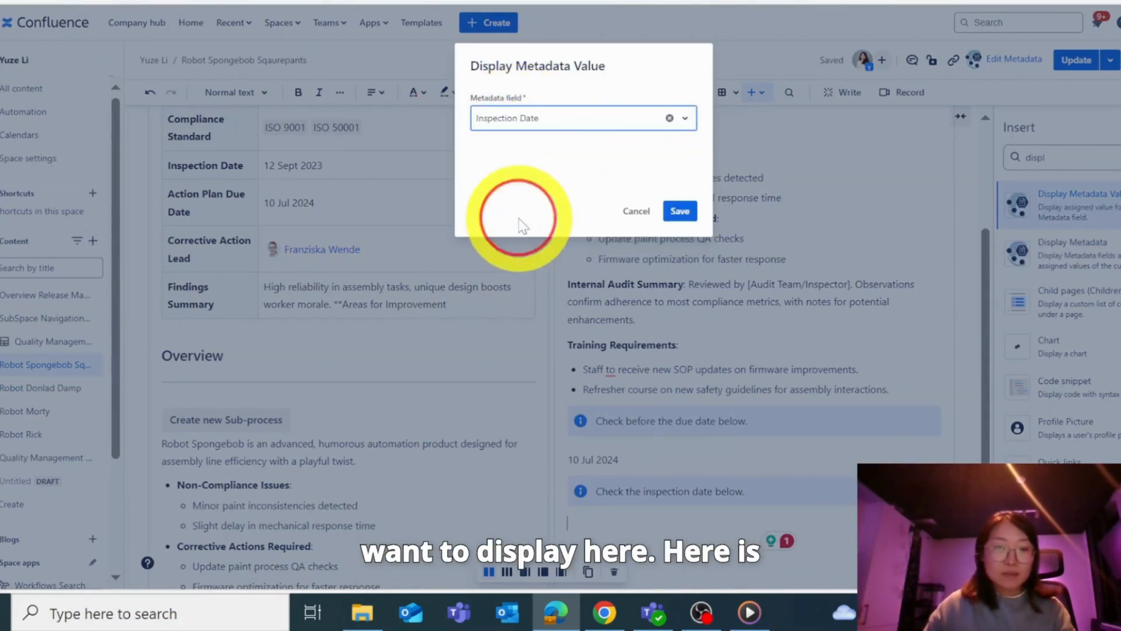
{"action": "left_click", "coordinate": [677, 213]}
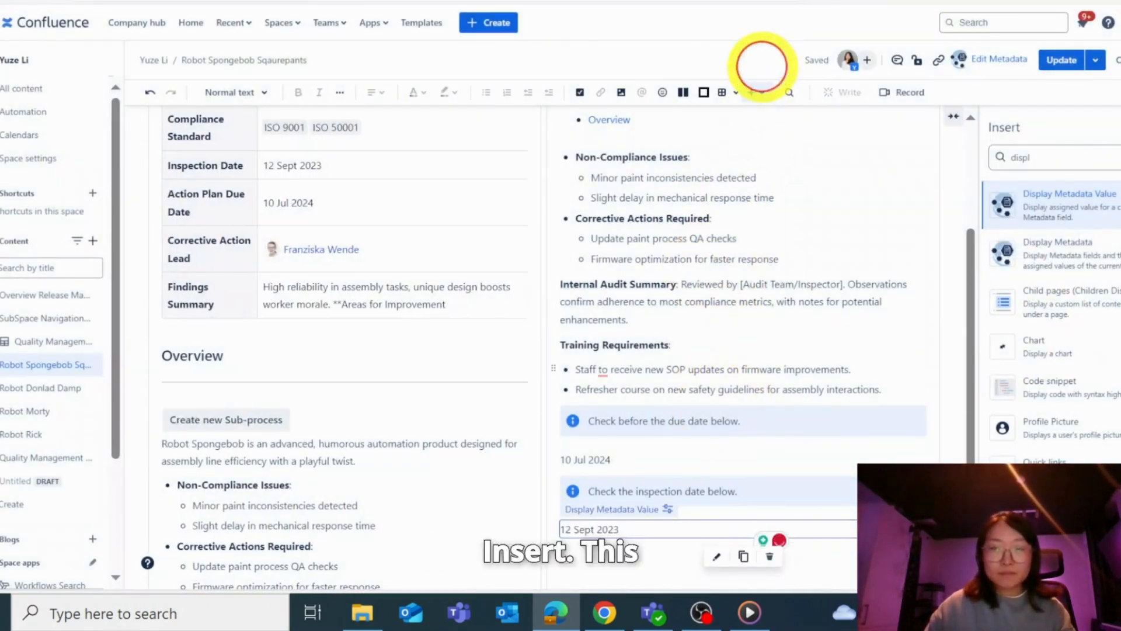
{"action": "left_click", "coordinate": [762, 66]}
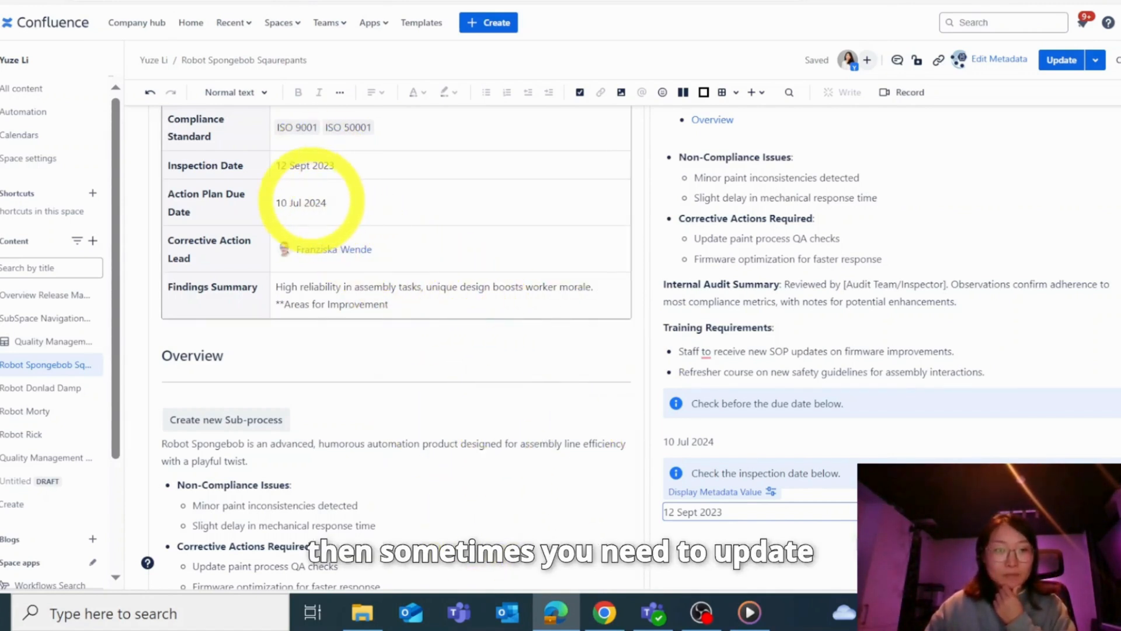
- Set the Action Plan Due Date in the page's metadata to 31/12/2024 and save the metadata
{"action": "left_click", "coordinate": [312, 201]}
{"action": "scroll", "coordinate": [353, 332], "scroll_direction": "up", "scroll_amount": 2}
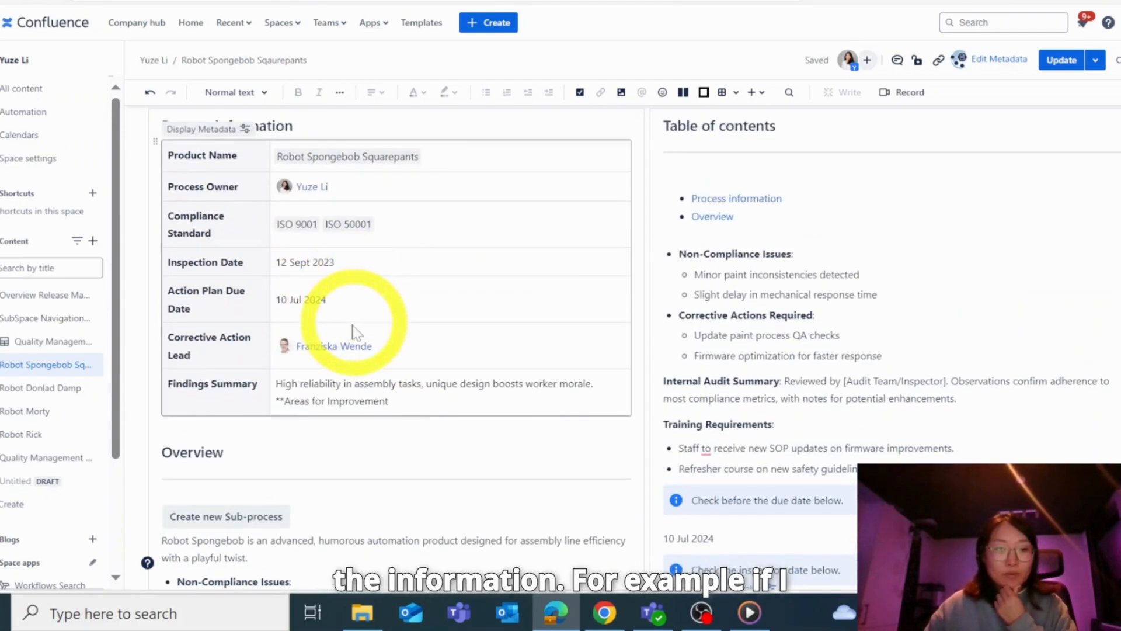
{"action": "scroll", "coordinate": [280, 239], "scroll_direction": "up", "scroll_amount": 2}
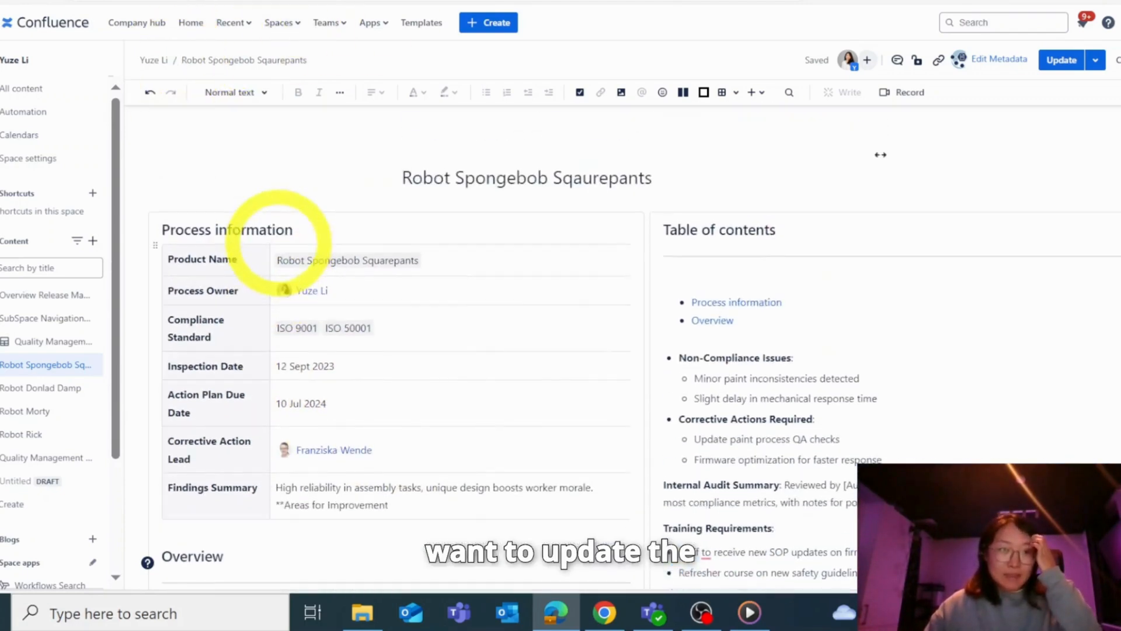
{"action": "left_click", "coordinate": [1004, 63]}
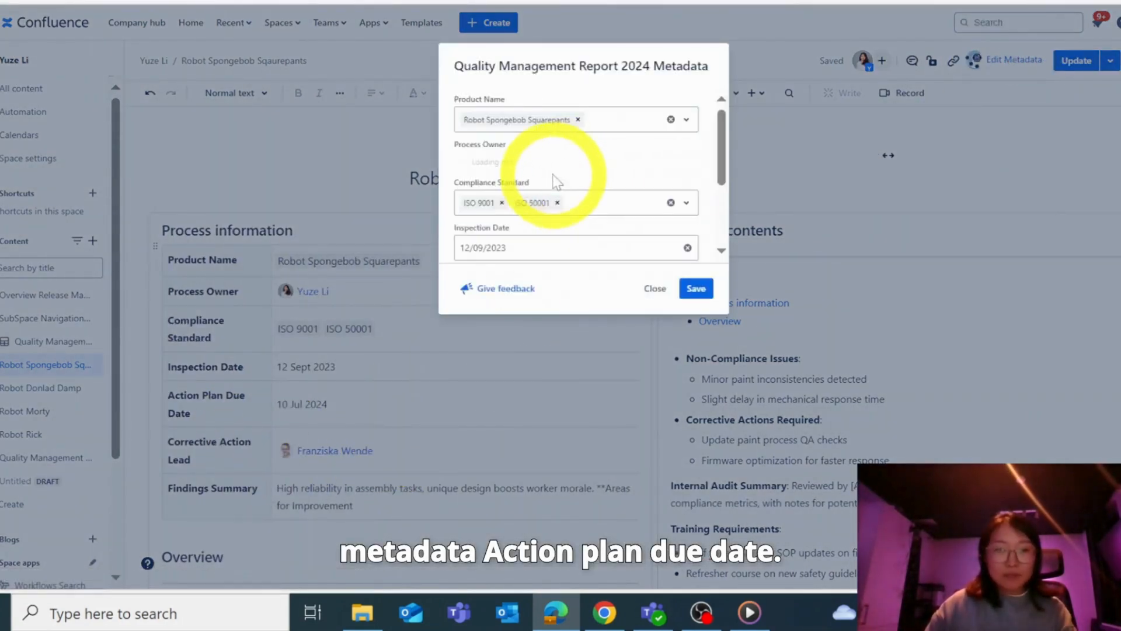
{"action": "scroll", "coordinate": [548, 216], "scroll_direction": "down", "scroll_amount": 2}
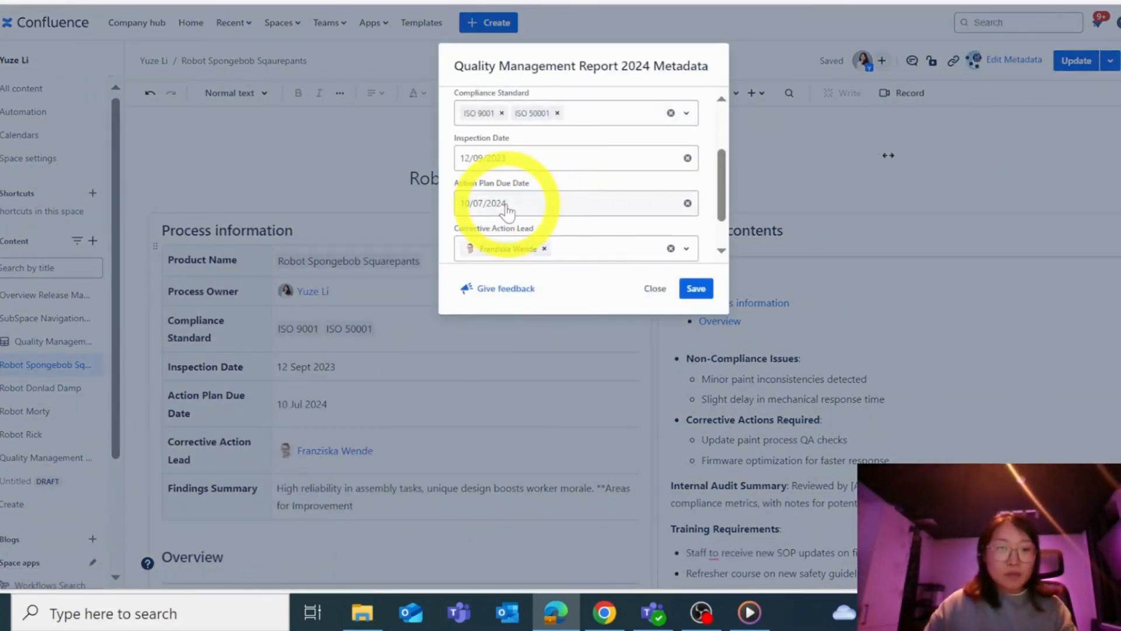
{"action": "left_click", "coordinate": [568, 210]}
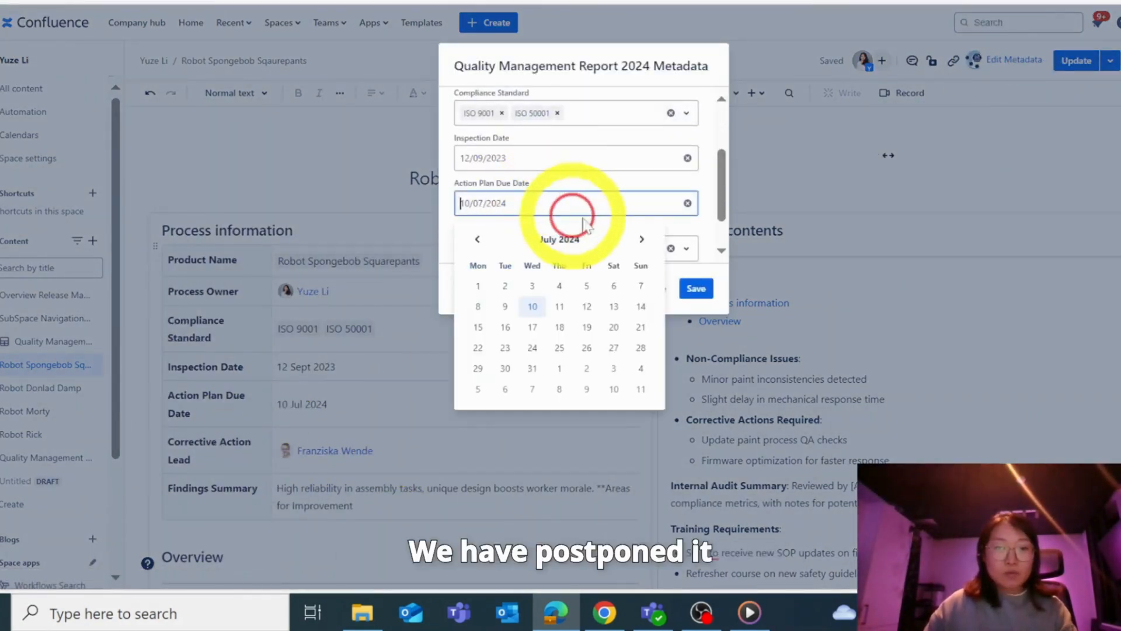
{"action": "left_click", "coordinate": [640, 240]}
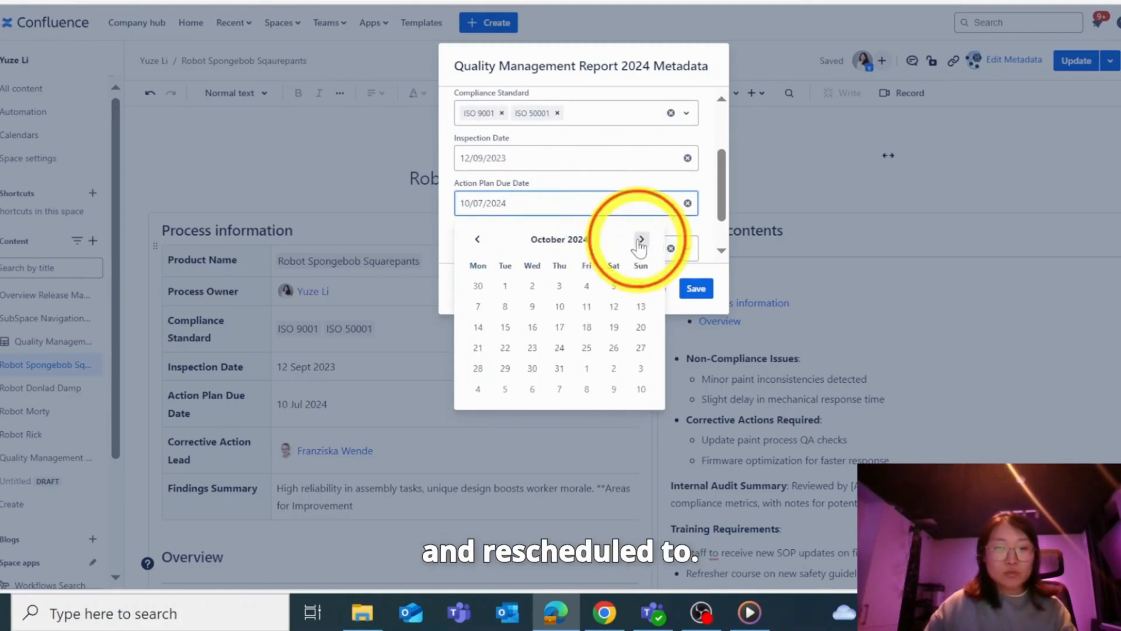
{"action": "left_click", "coordinate": [640, 241]}
{"action": "left_click", "coordinate": [641, 241]}
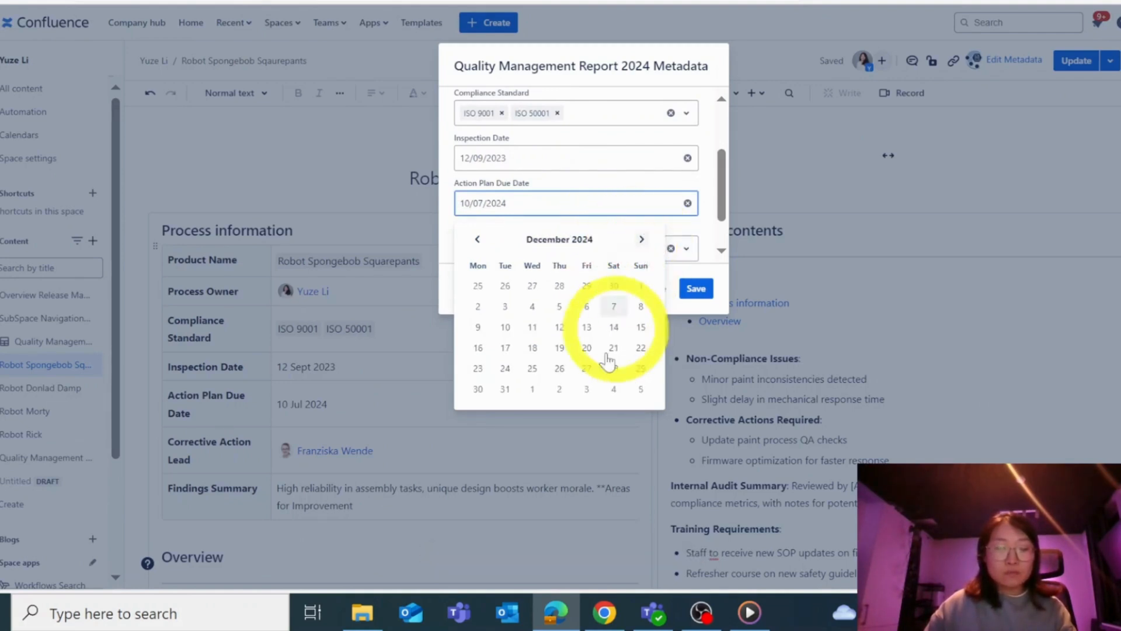
{"action": "left_click", "coordinate": [506, 389]}
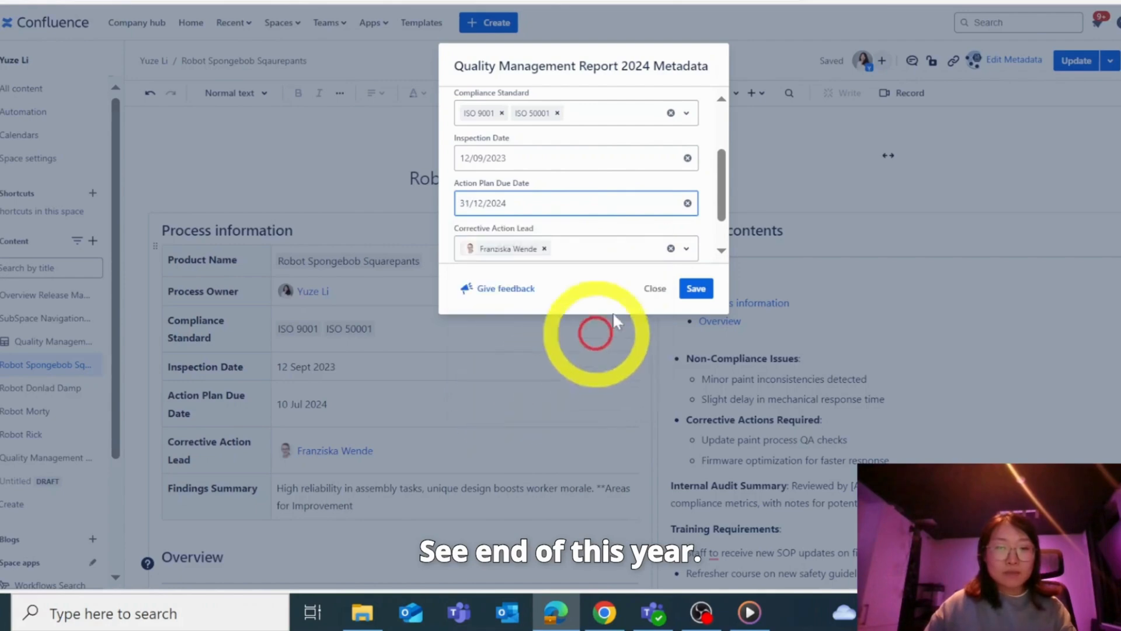
{"action": "left_click", "coordinate": [692, 291]}
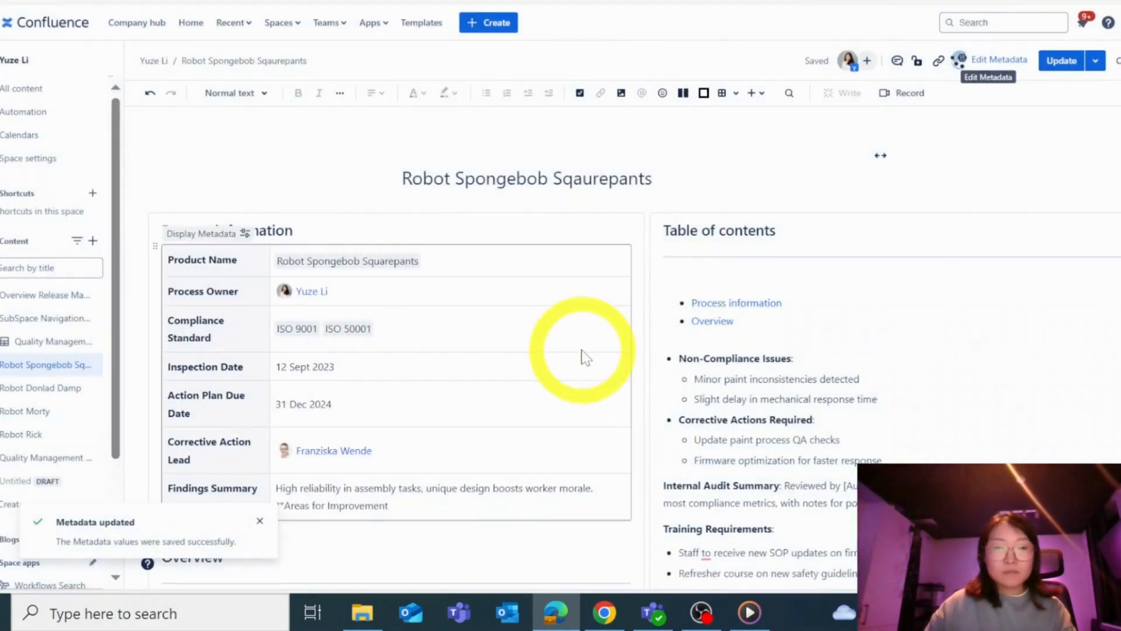
- Check the date shown under the "Check before the due date below." note and leave the page editor
{"action": "scroll", "coordinate": [583, 356], "scroll_direction": "down", "scroll_amount": 2}
{"action": "scroll", "coordinate": [584, 356], "scroll_direction": "down", "scroll_amount": 2}
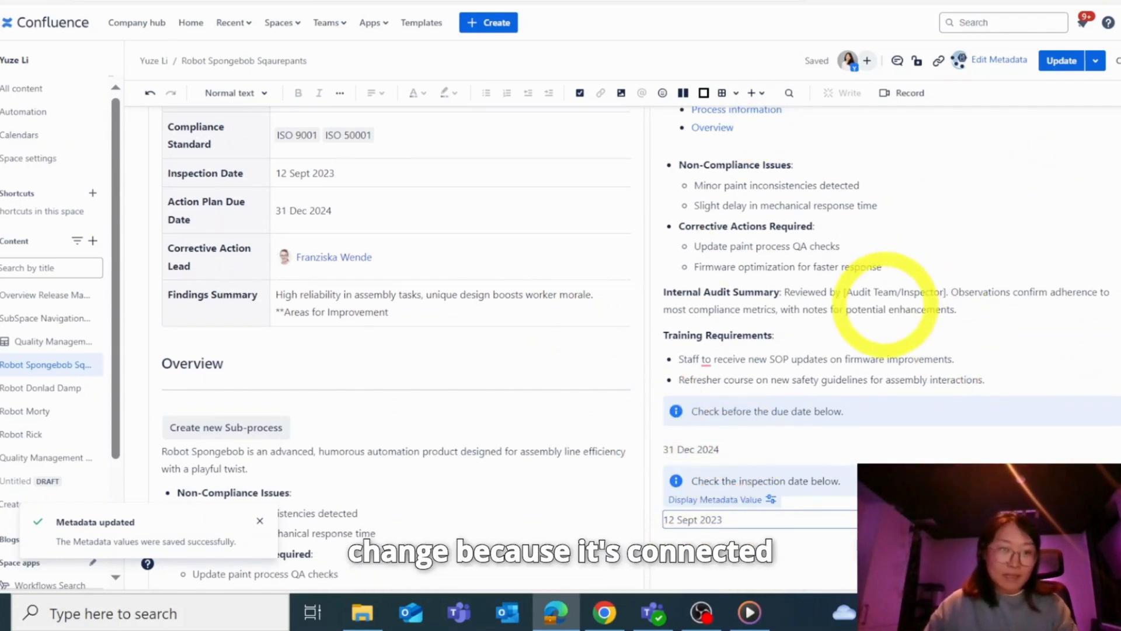
{"action": "left_click", "coordinate": [1117, 63]}
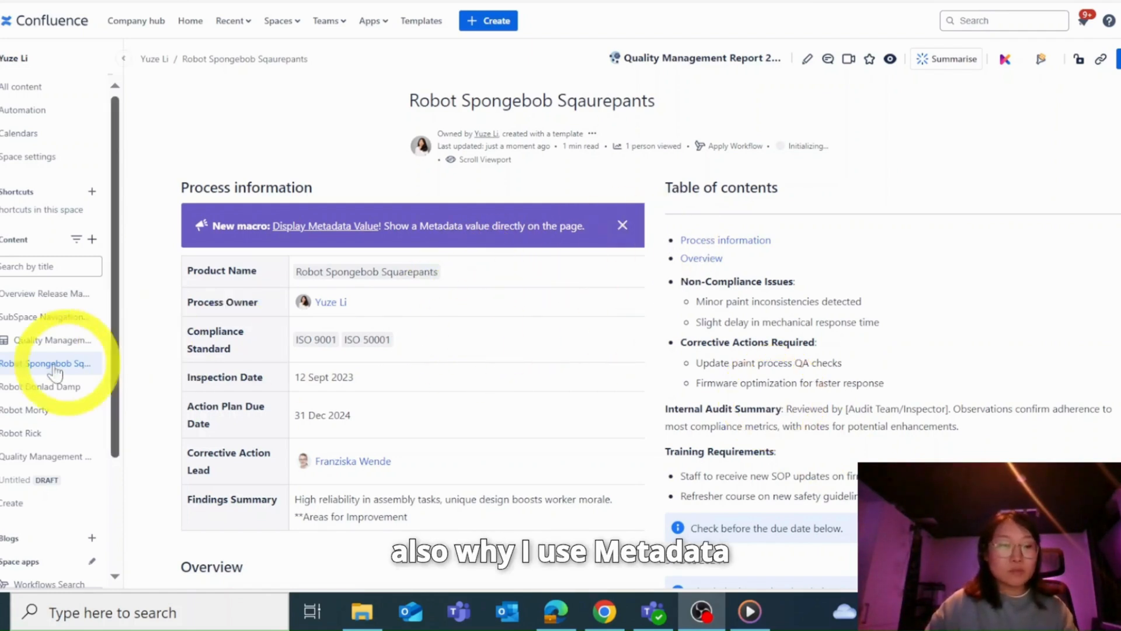
- Open the Robot Donlad Damp page to view its process information metadata
{"action": "mouse_move", "coordinate": [25, 367]}
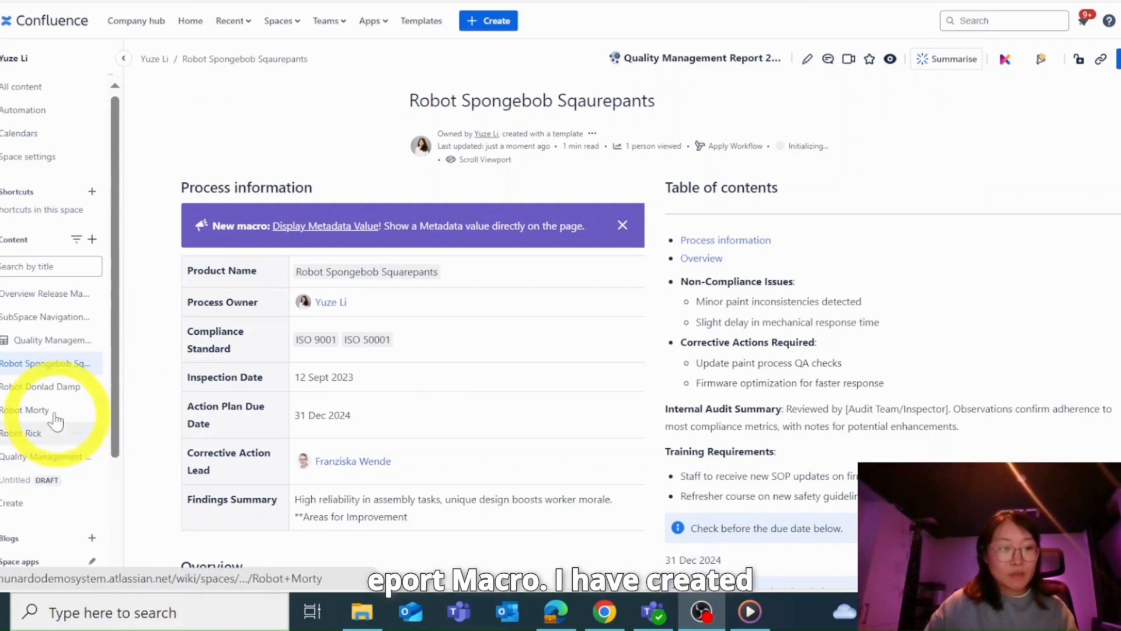
{"action": "left_click", "coordinate": [35, 396]}
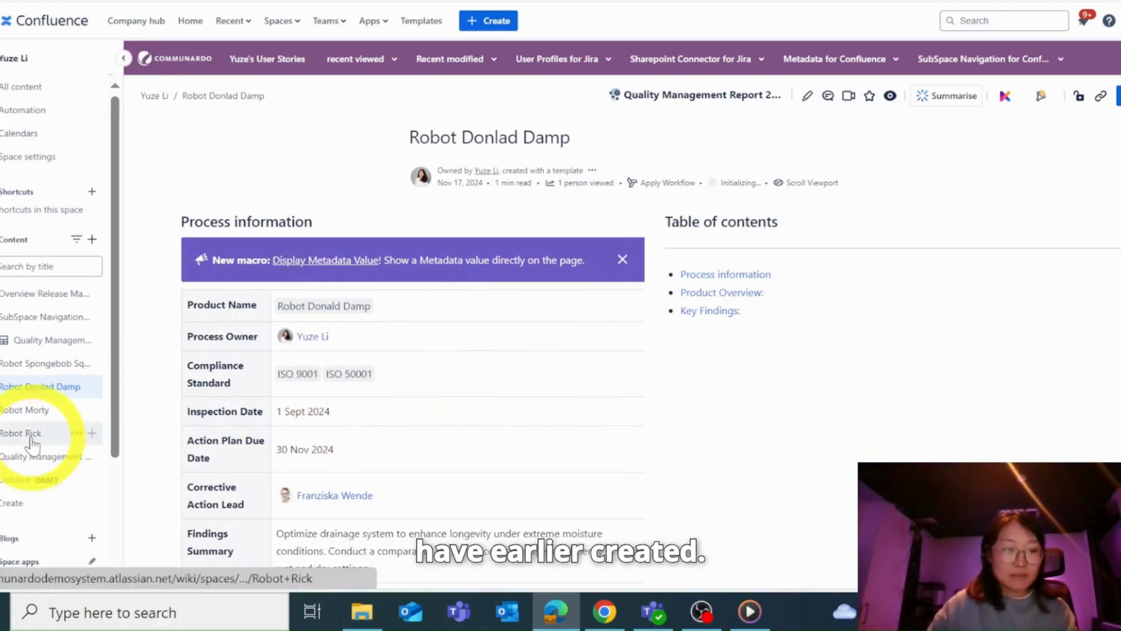
{"action": "mouse_move", "coordinate": [36, 447]}
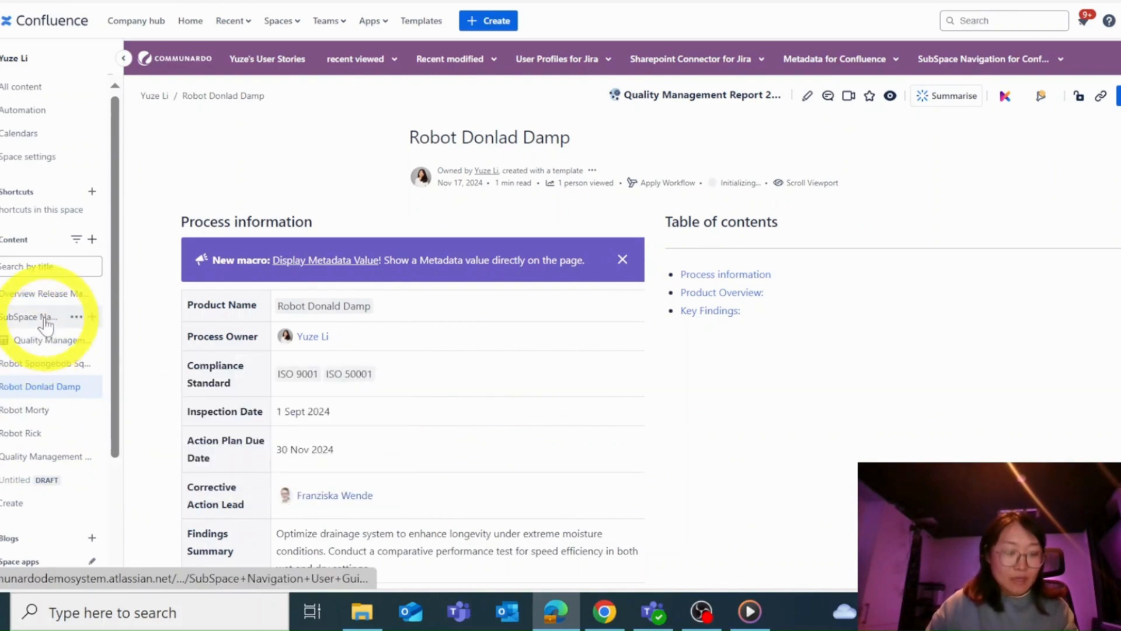
- Open the Quality Management Report page for editing and review the robot pages listed in its Metadata Report macro
{"action": "left_click", "coordinate": [26, 458]}
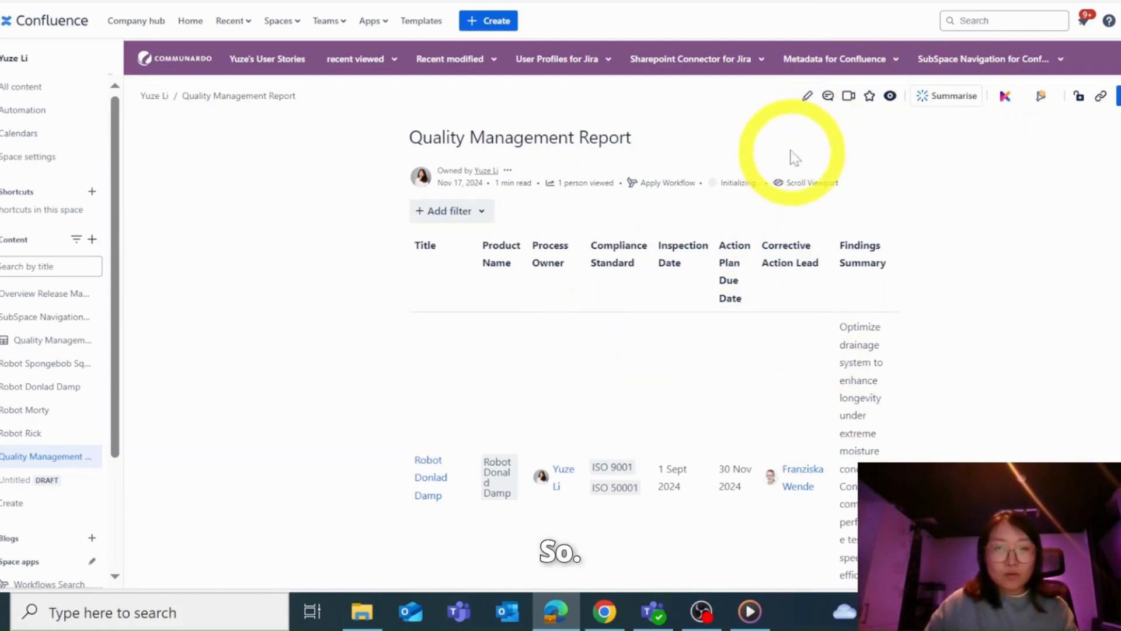
{"action": "left_click", "coordinate": [808, 98]}
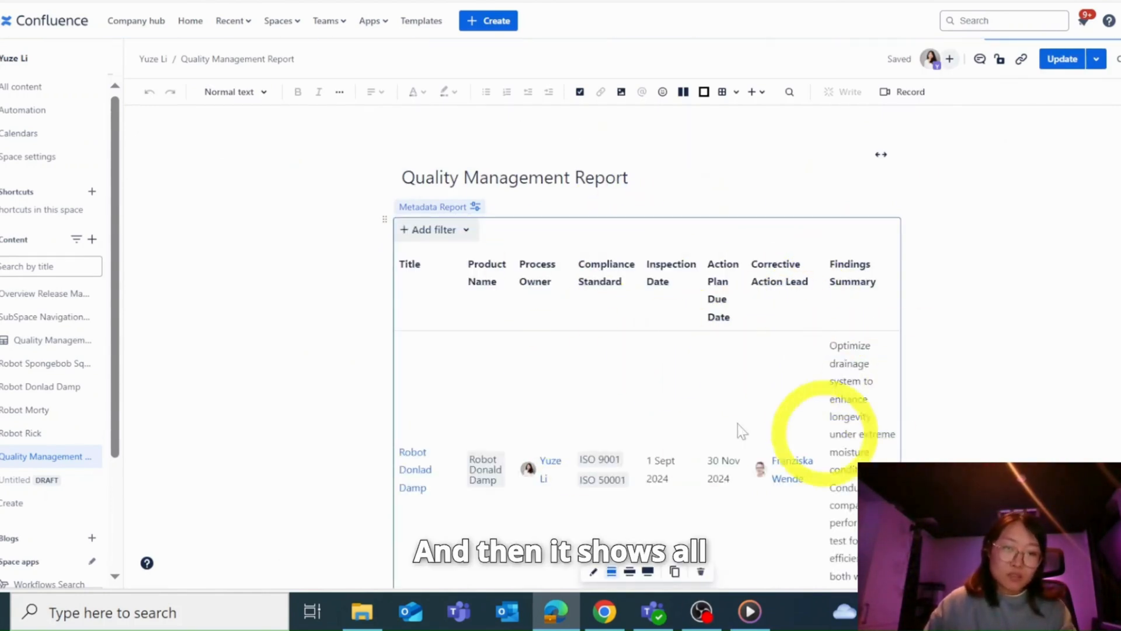
{"action": "scroll", "coordinate": [709, 431], "scroll_direction": "down", "scroll_amount": 2}
{"action": "scroll", "coordinate": [702, 414], "scroll_direction": "down", "scroll_amount": 2}
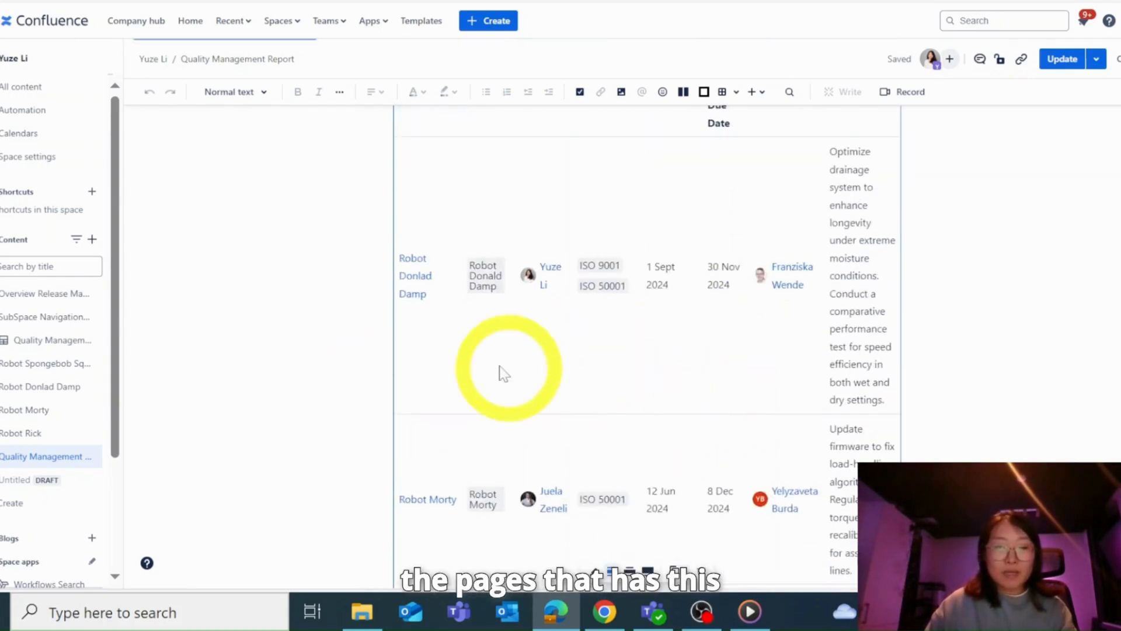
{"action": "scroll", "coordinate": [643, 400], "scroll_direction": "down", "scroll_amount": 4}
{"action": "scroll", "coordinate": [544, 386], "scroll_direction": "down", "scroll_amount": 2}
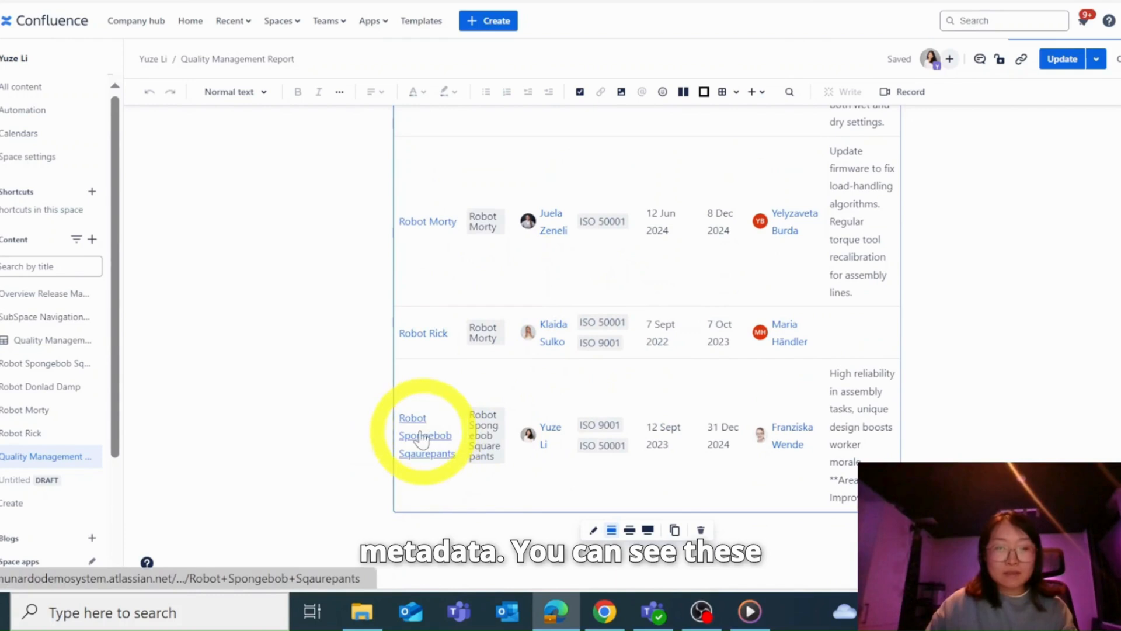
- Filter the Metadata Report by Inspection Date from 01/02/2024 and check which robot pages match
{"action": "scroll", "coordinate": [423, 395], "scroll_direction": "up", "scroll_amount": 2}
{"action": "scroll", "coordinate": [443, 361], "scroll_direction": "up", "scroll_amount": 5}
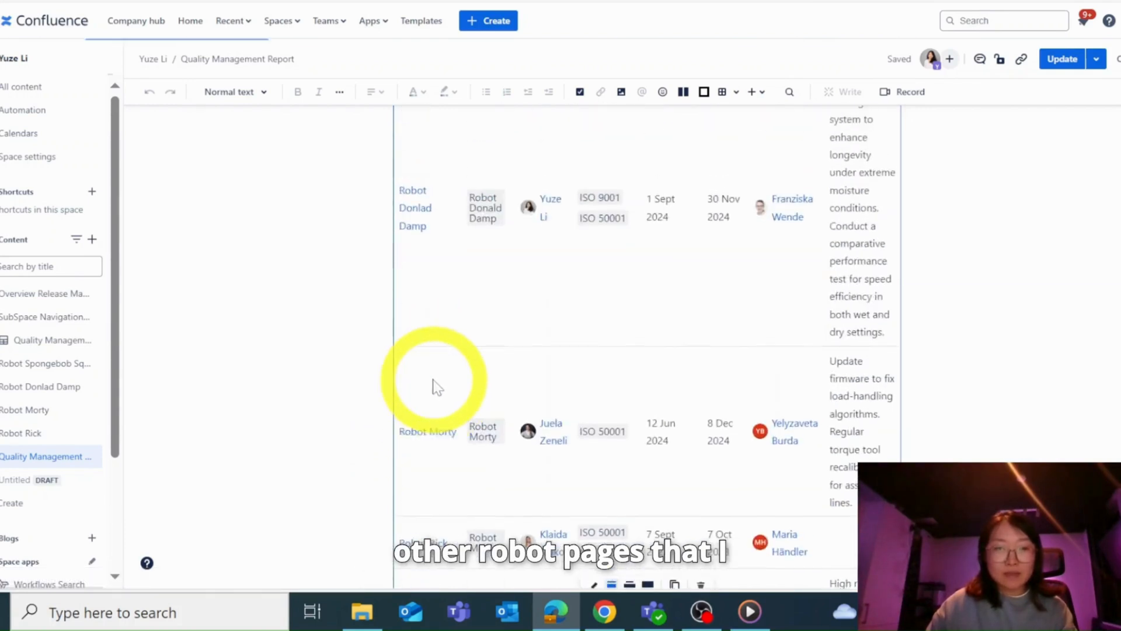
{"action": "scroll", "coordinate": [546, 421], "scroll_direction": "up", "scroll_amount": 2}
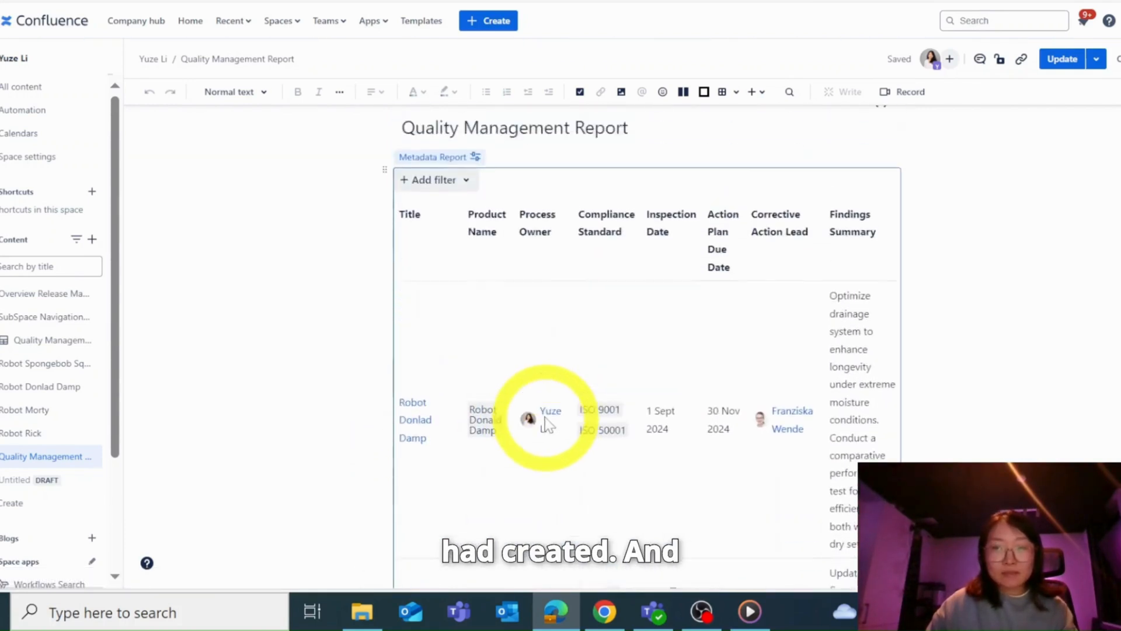
{"action": "left_click", "coordinate": [441, 234]}
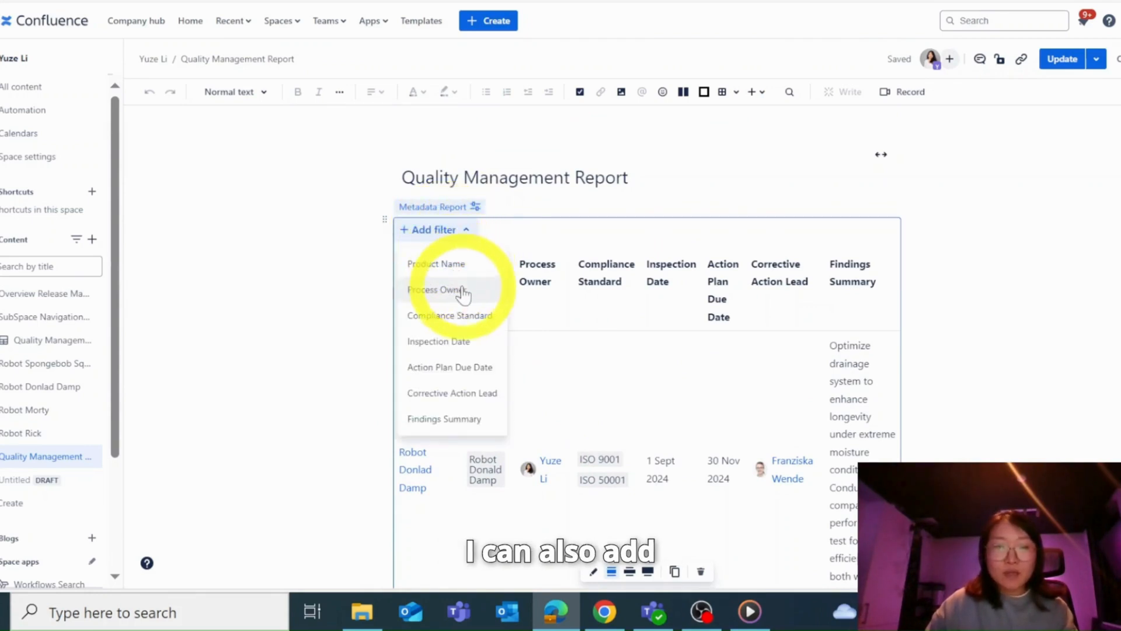
{"action": "left_click", "coordinate": [439, 341]}
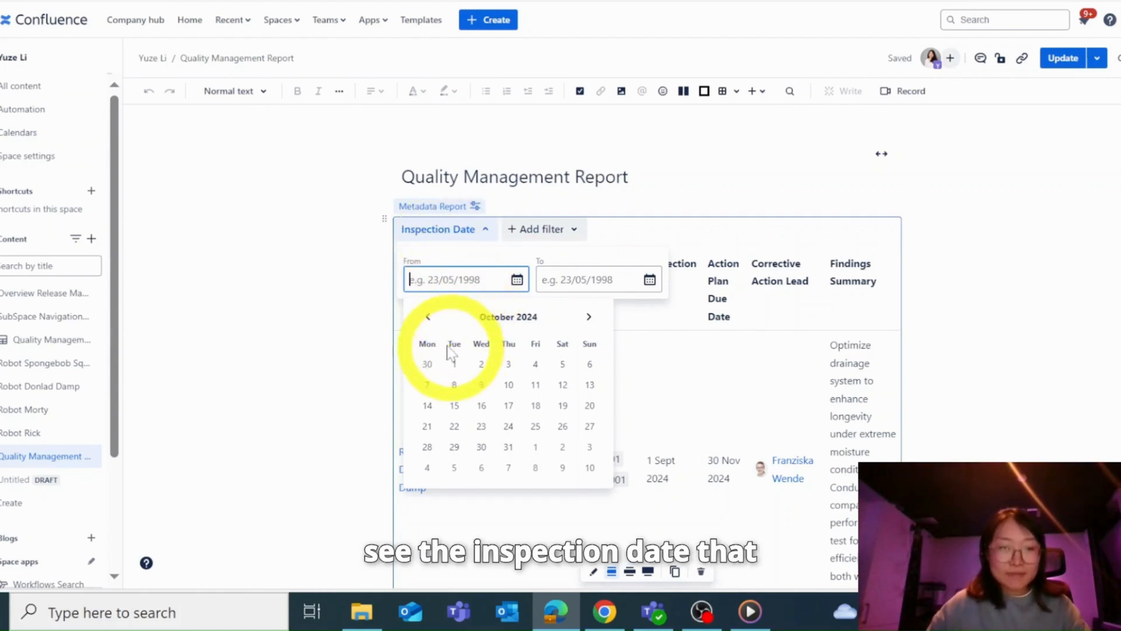
{"action": "left_click", "coordinate": [428, 316]}
{"action": "left_click", "coordinate": [427, 316]}
{"action": "left_click", "coordinate": [428, 317]}
{"action": "left_click", "coordinate": [428, 316]}
{"action": "left_click", "coordinate": [428, 316]}
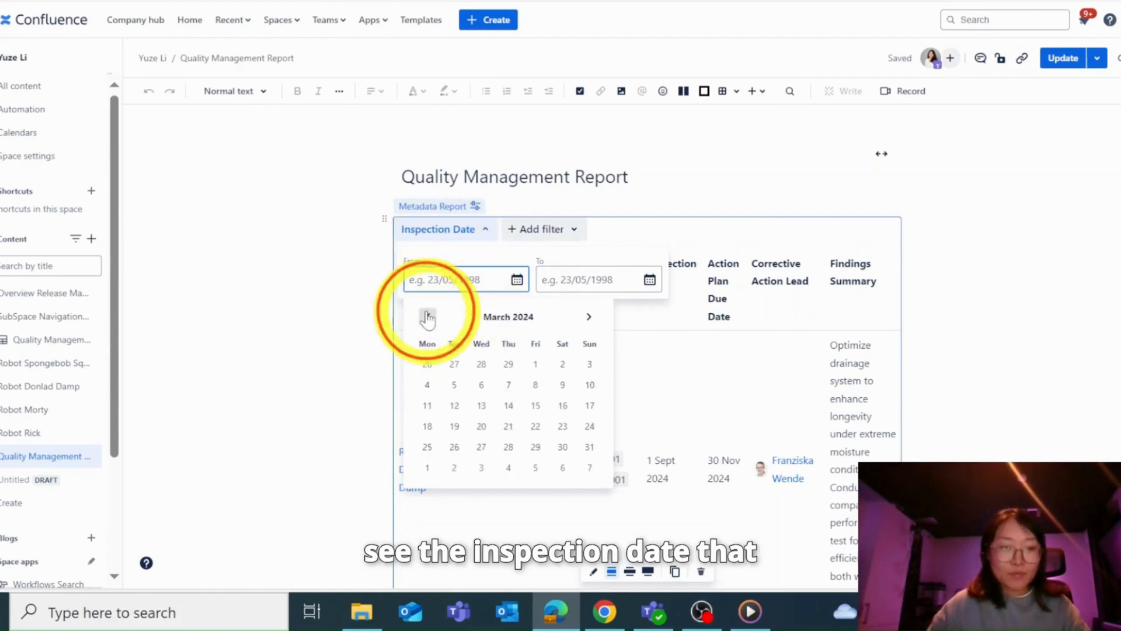
{"action": "left_click", "coordinate": [427, 317]}
{"action": "left_click", "coordinate": [506, 365]}
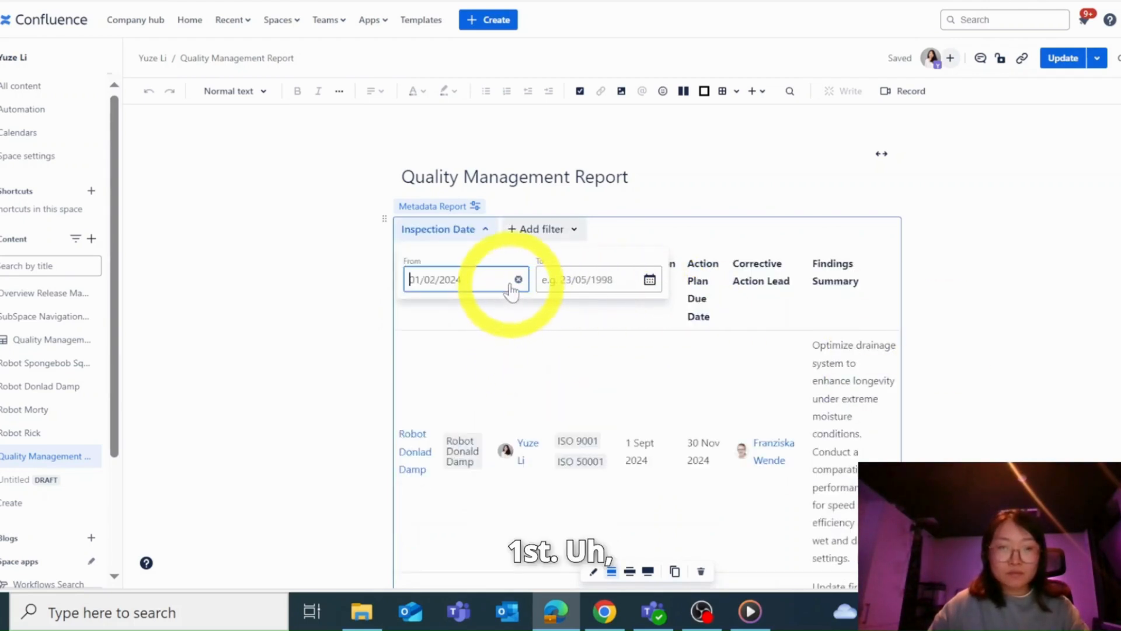
{"action": "left_click", "coordinate": [894, 398]}
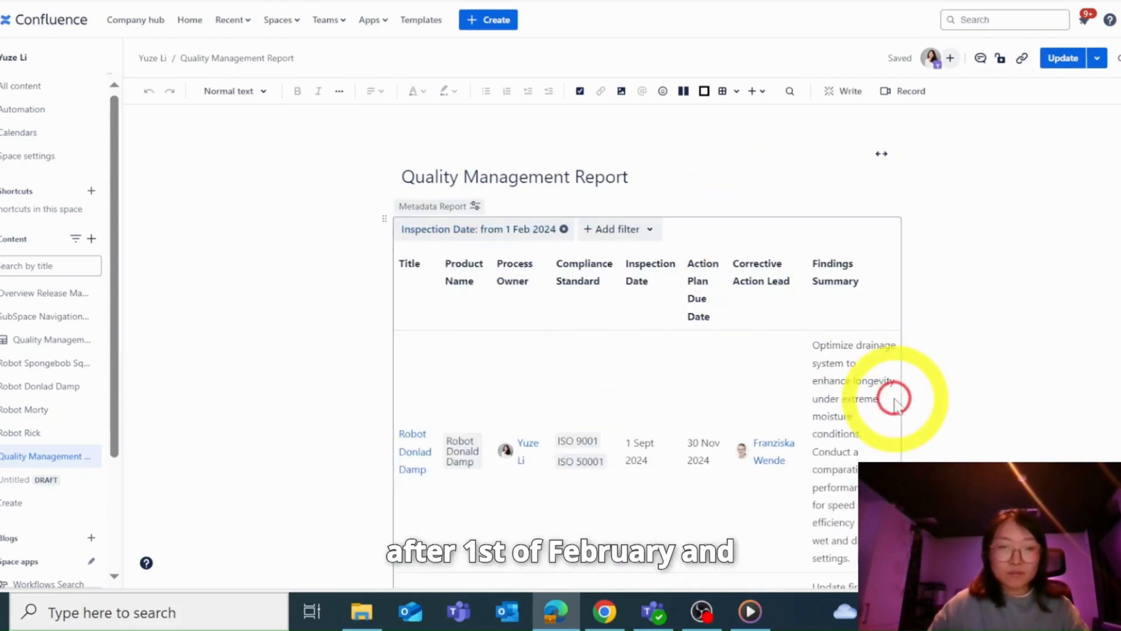
{"action": "scroll", "coordinate": [895, 398], "scroll_direction": "down", "scroll_amount": 3}
{"action": "scroll", "coordinate": [925, 437], "scroll_direction": "up", "scroll_amount": 2}
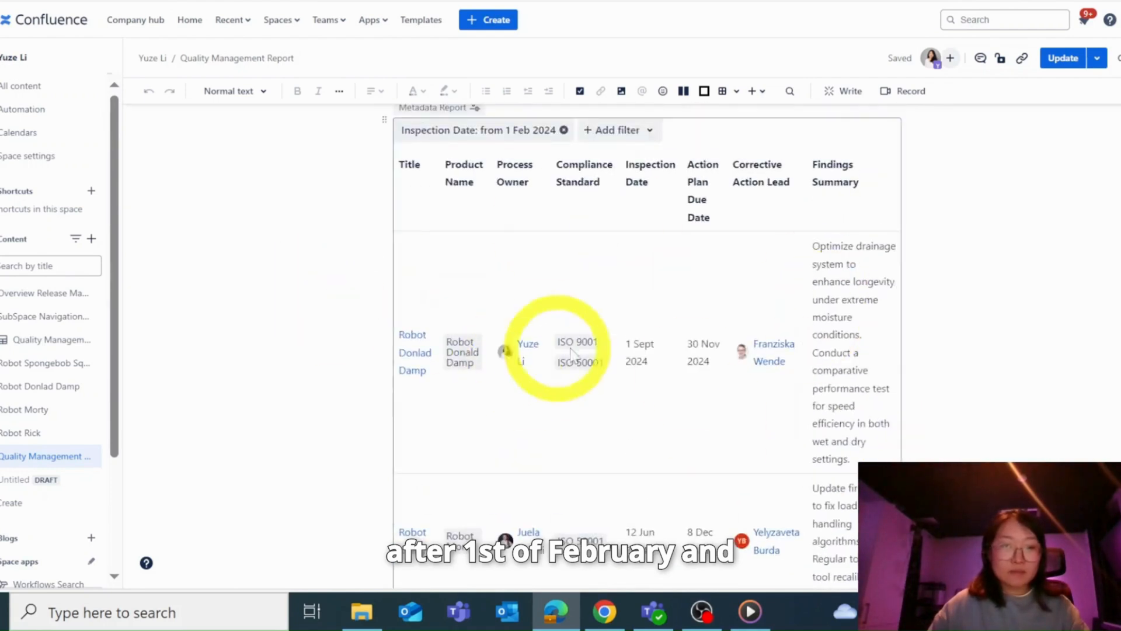
{"action": "scroll", "coordinate": [893, 409], "scroll_direction": "down", "scroll_amount": 2}
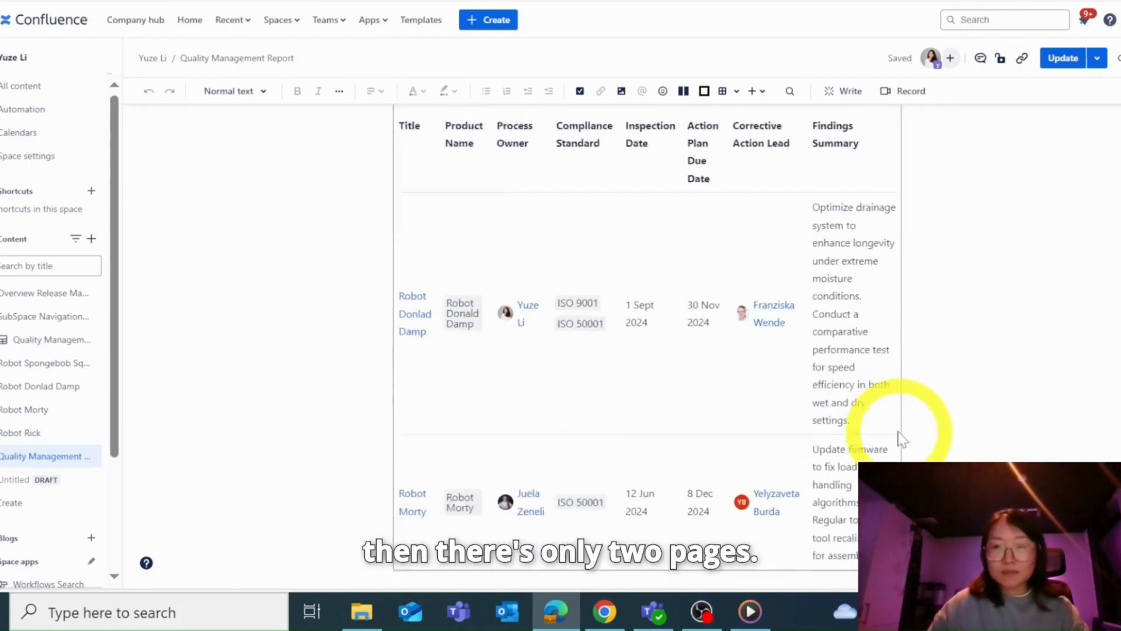
{"action": "scroll", "coordinate": [509, 295], "scroll_direction": "up", "scroll_amount": 4}
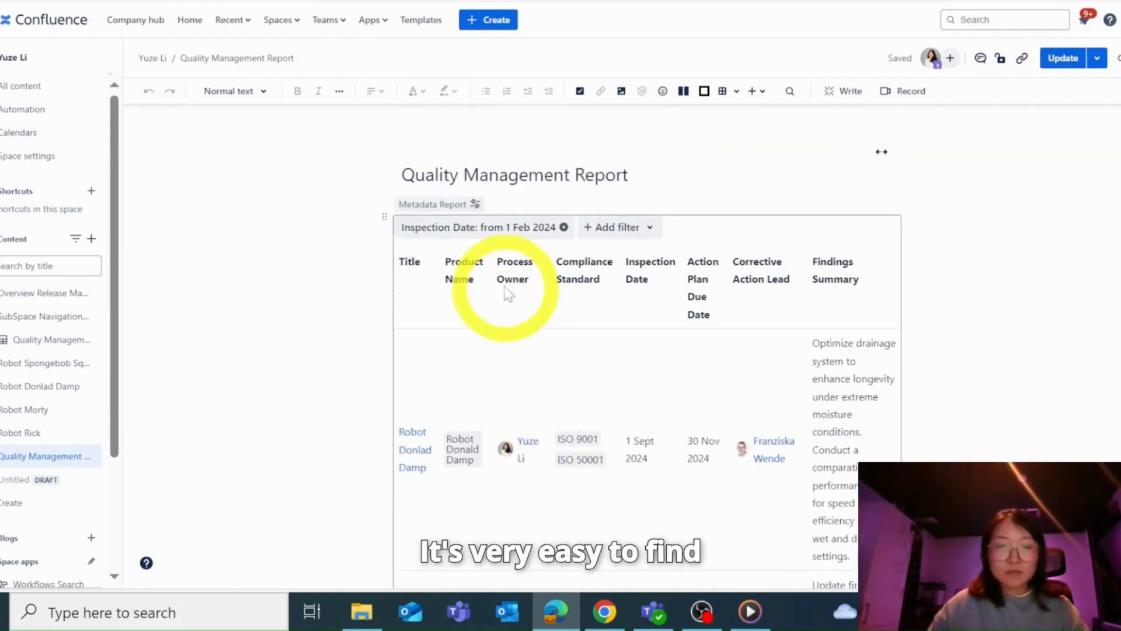
- Remove the Inspection Date filter from the Metadata Report and review the full list of robot pages
{"action": "left_click", "coordinate": [565, 228]}
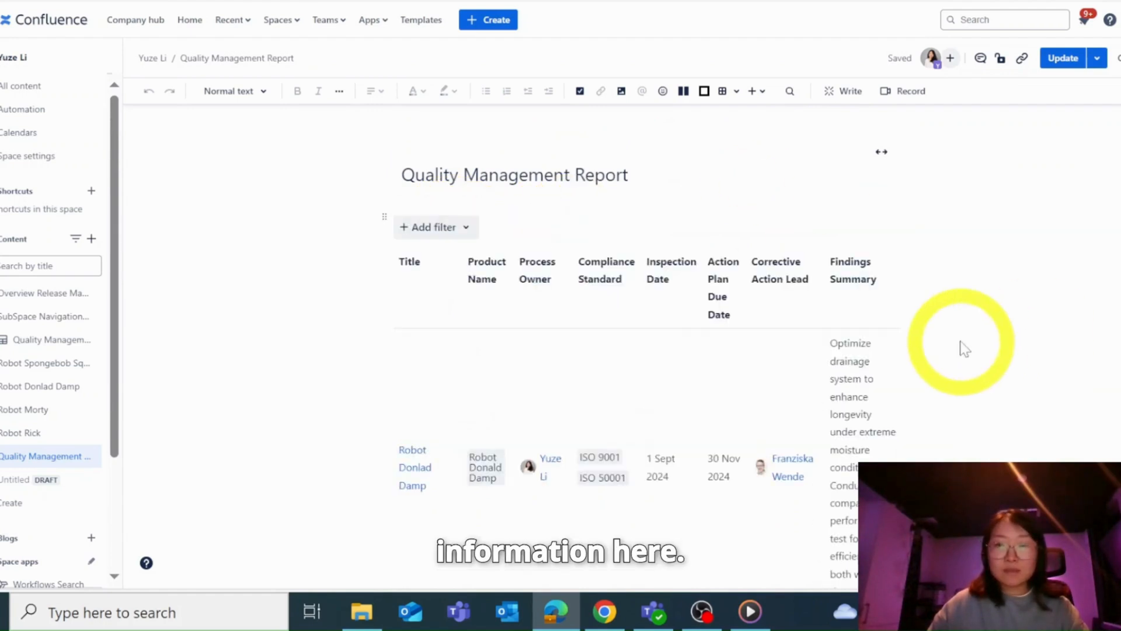
{"action": "scroll", "coordinate": [962, 348], "scroll_direction": "down", "scroll_amount": 3}
{"action": "scroll", "coordinate": [769, 237], "scroll_direction": "up", "scroll_amount": 3}
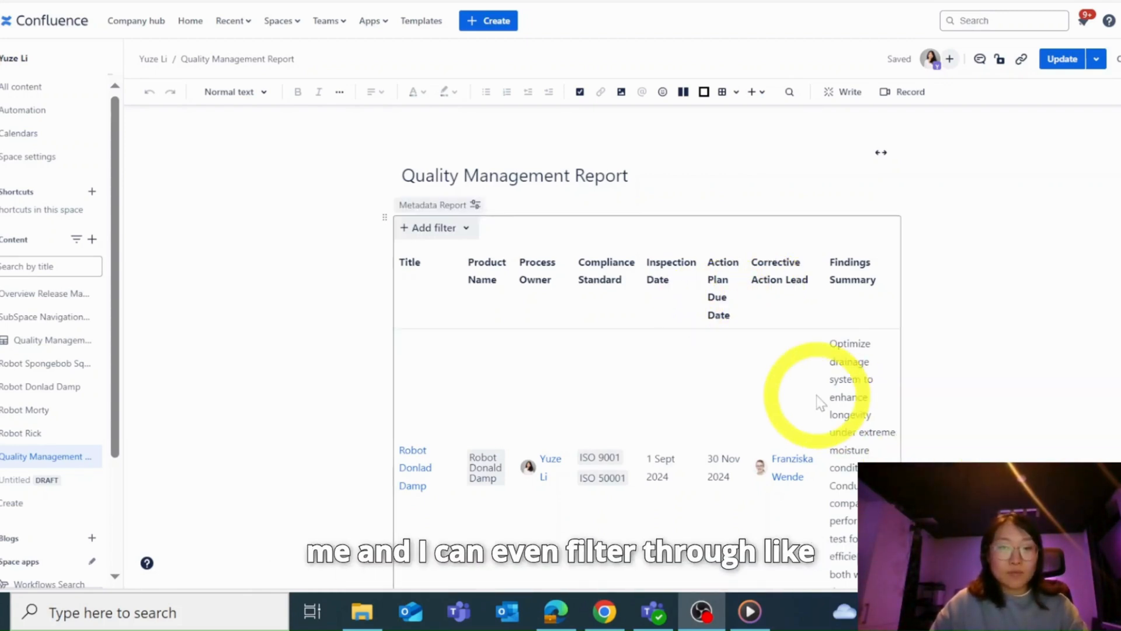
{"action": "scroll", "coordinate": [989, 382], "scroll_direction": "down", "scroll_amount": 2}
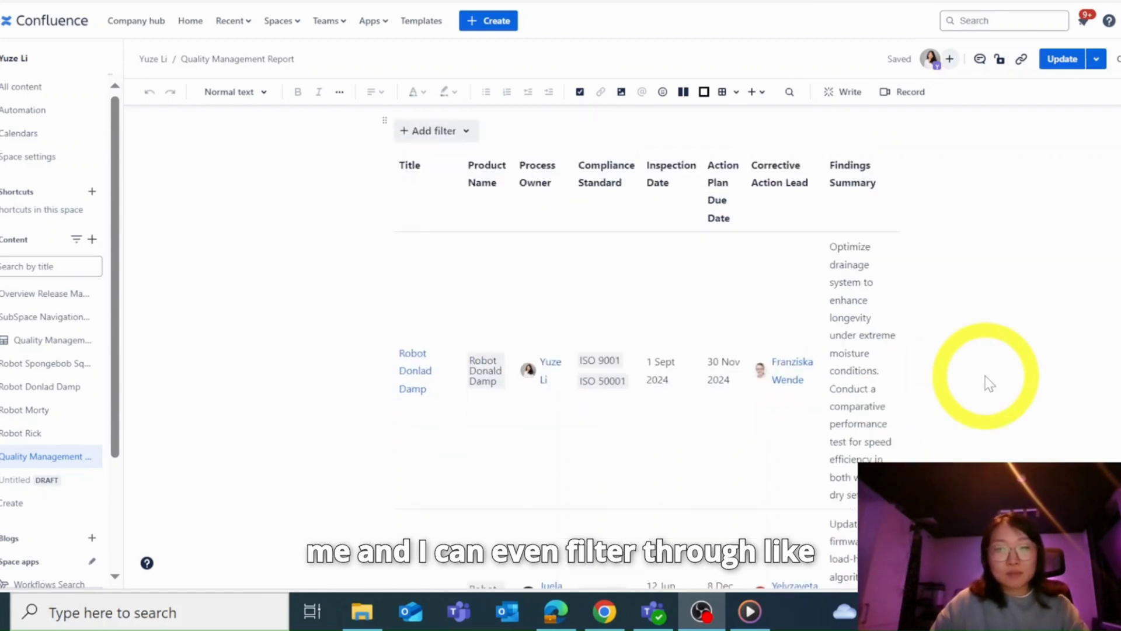
{"action": "scroll", "coordinate": [988, 383], "scroll_direction": "down", "scroll_amount": 7}
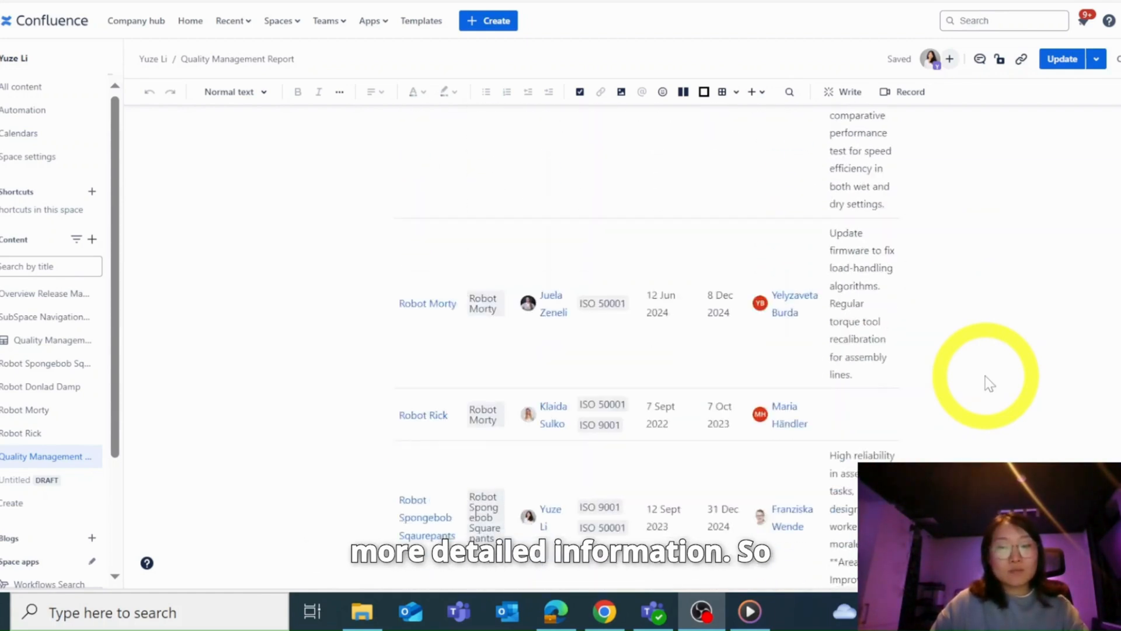